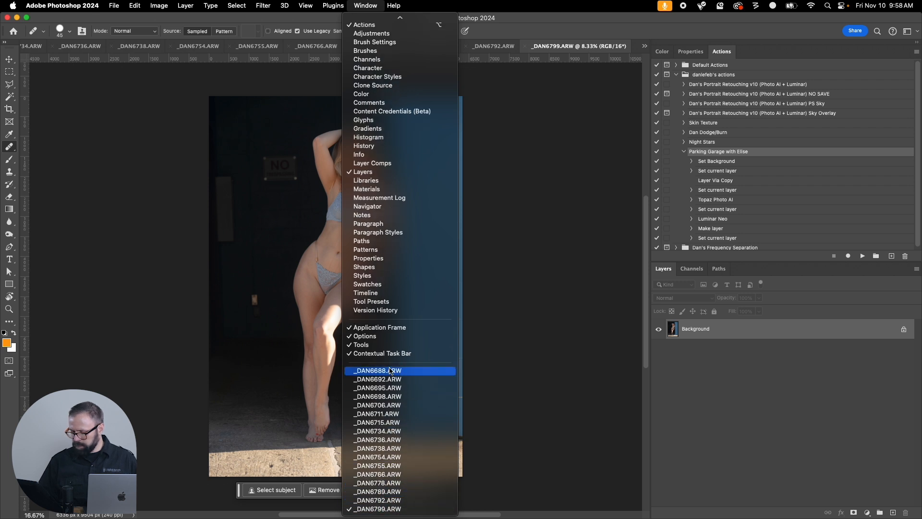
Switch to Finder and move all TIFF images from the TIFF folder into its parent Parking Garage project folder.
{"action": "left_click", "coordinate": [210, 485]}
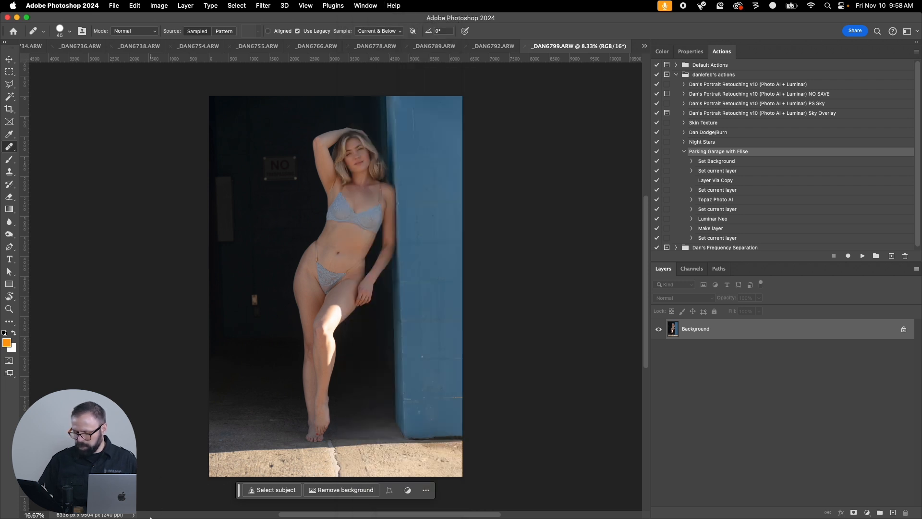
{"action": "mouse_move", "coordinate": [192, 516]}
{"action": "left_click", "coordinate": [184, 497]}
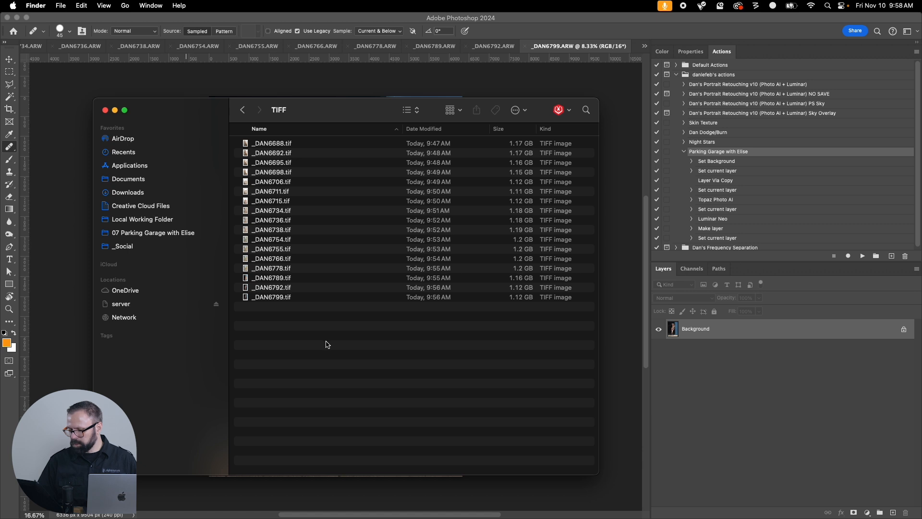
{"action": "key", "text": "super+a"}
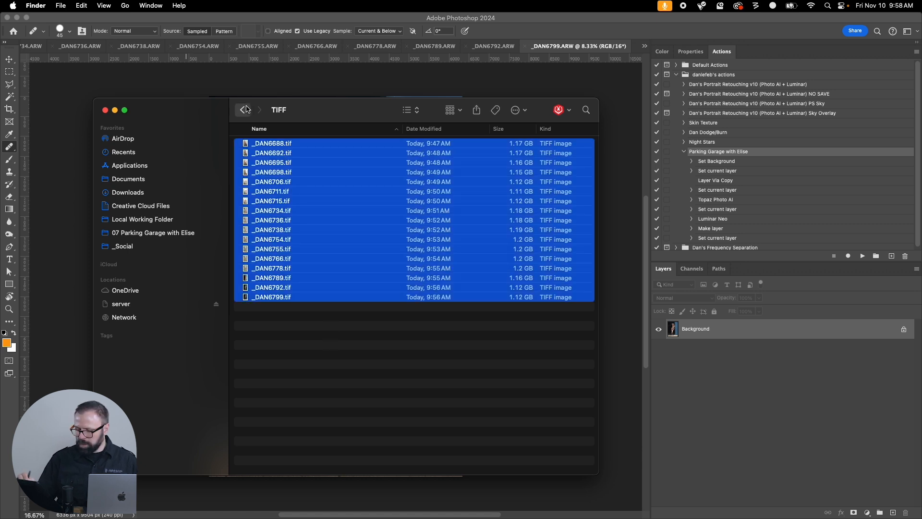
{"action": "left_click", "coordinate": [244, 109]}
{"action": "key", "text": "super+alt+v"}
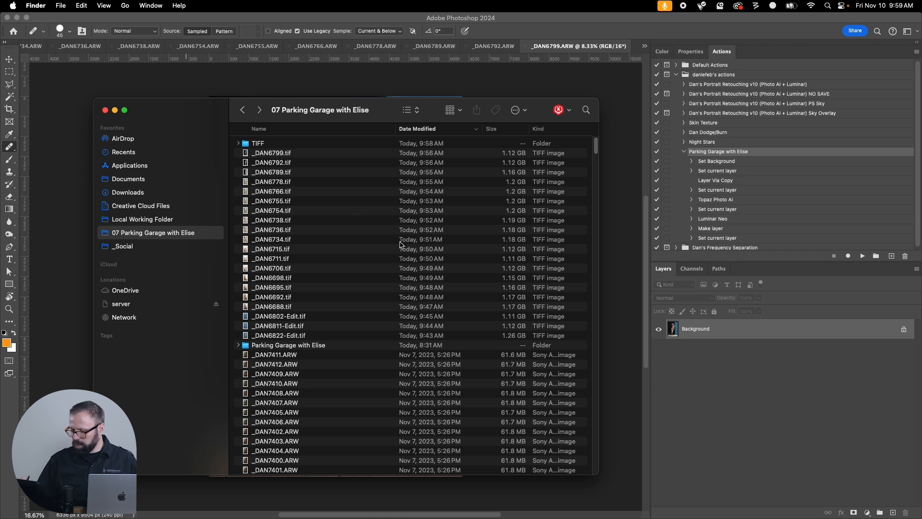
Switch to Photoshop and close all open images, discarding the changes for every one.
{"action": "left_click", "coordinate": [562, 42]}
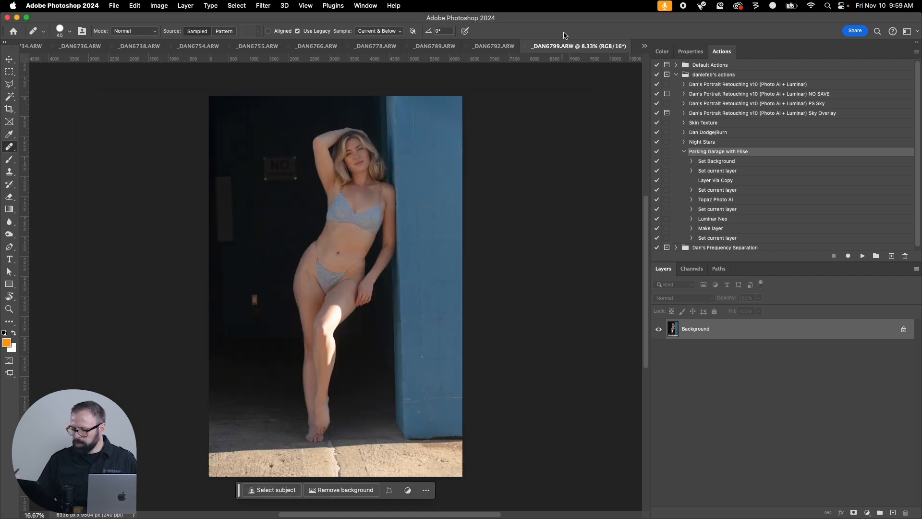
{"action": "left_click", "coordinate": [120, 5]}
{"action": "left_click", "coordinate": [162, 79]}
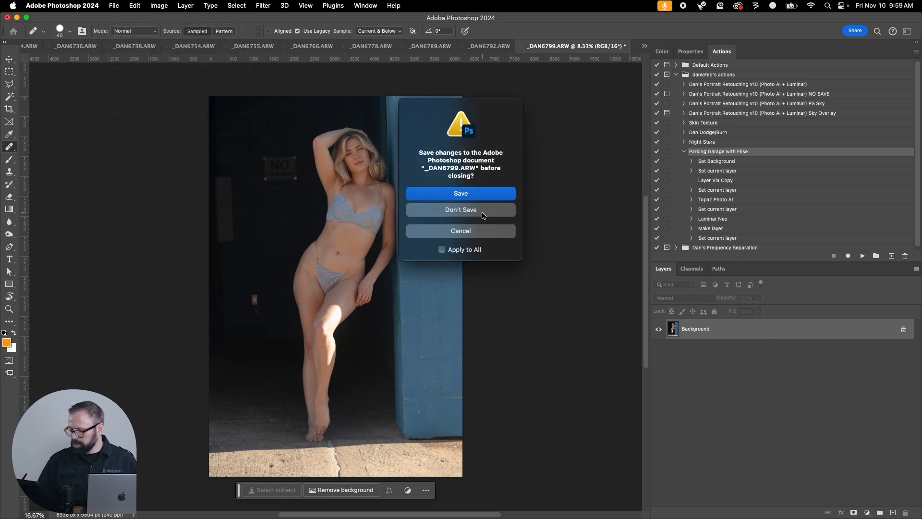
{"action": "left_click", "coordinate": [467, 214]}
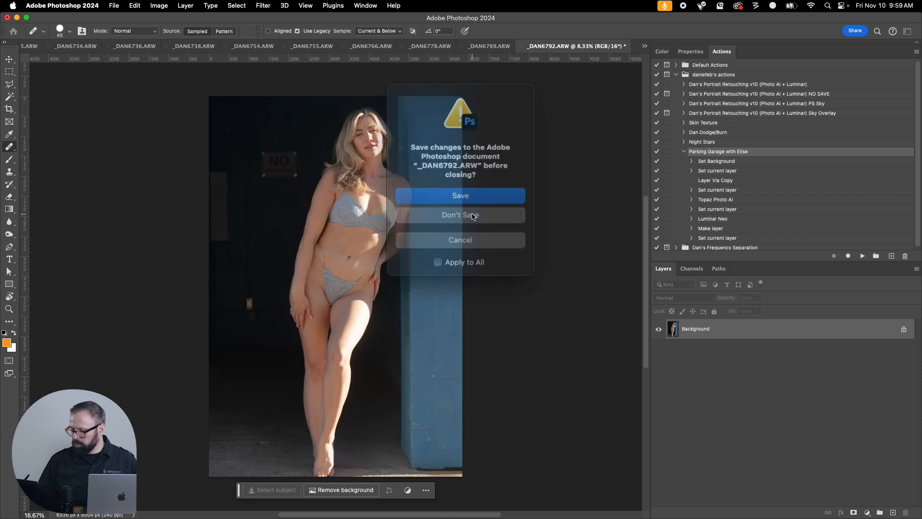
{"action": "left_click", "coordinate": [458, 251]}
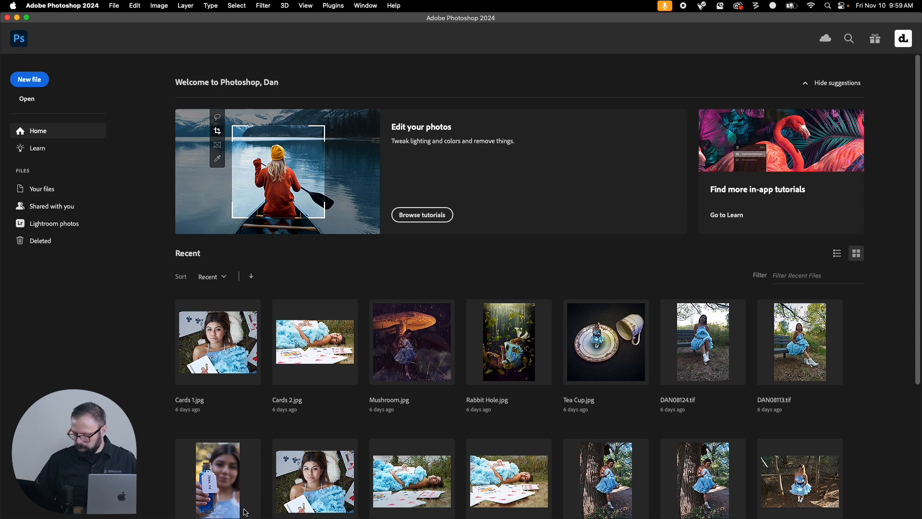
Switch to Lightroom Classic, select _DAN6802.ARW and show it alone in Develop instead of beside the reference photo.
{"action": "mouse_move", "coordinate": [353, 517]}
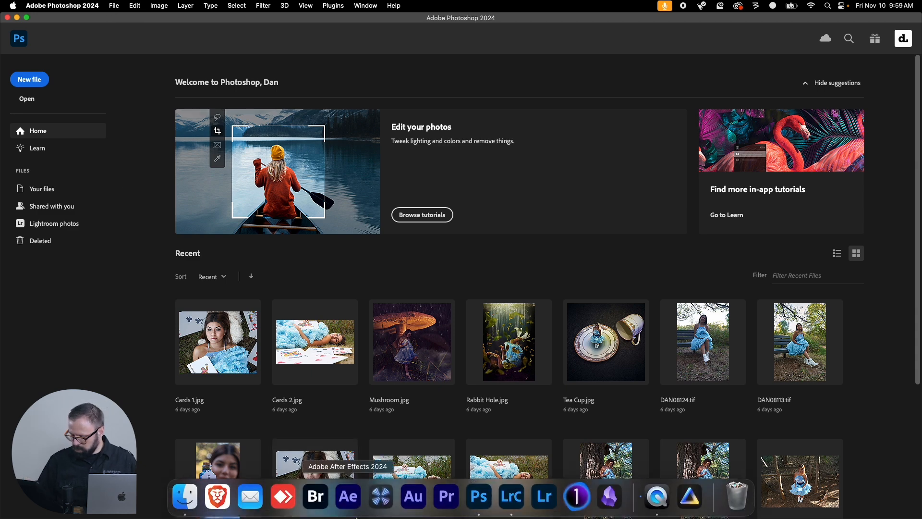
{"action": "left_click", "coordinate": [513, 497]}
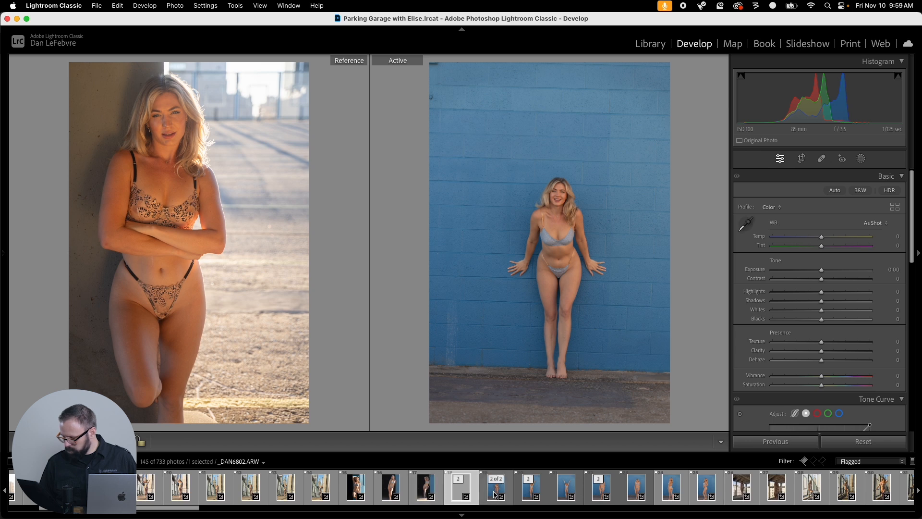
{"action": "left_click", "coordinate": [494, 495]}
{"action": "left_click", "coordinate": [458, 489]}
{"action": "left_click", "coordinate": [489, 492]}
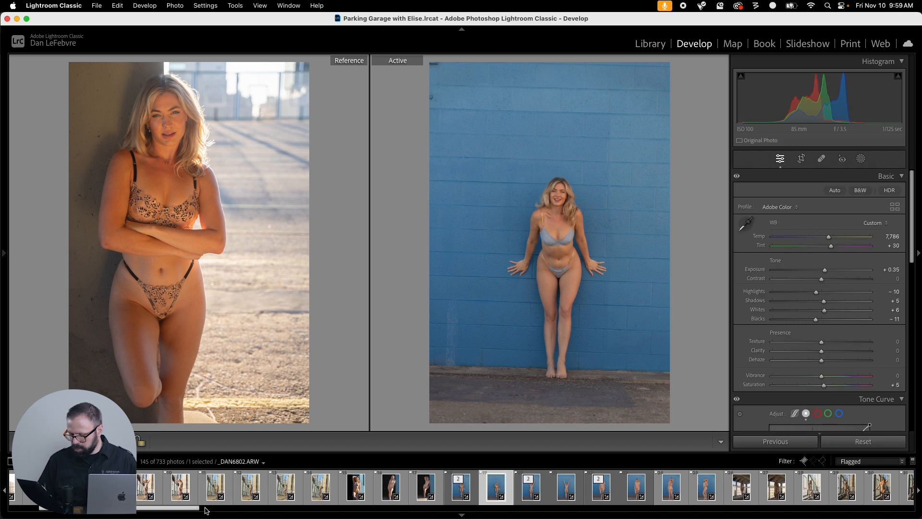
{"action": "key", "text": "d"}
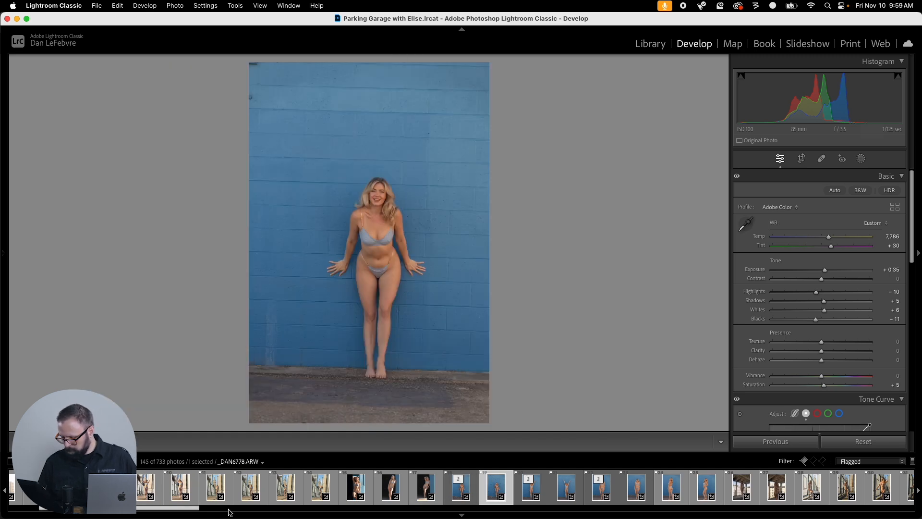
{"action": "left_click_drag", "start_coordinate": [194, 509], "coordinate": [231, 509]}
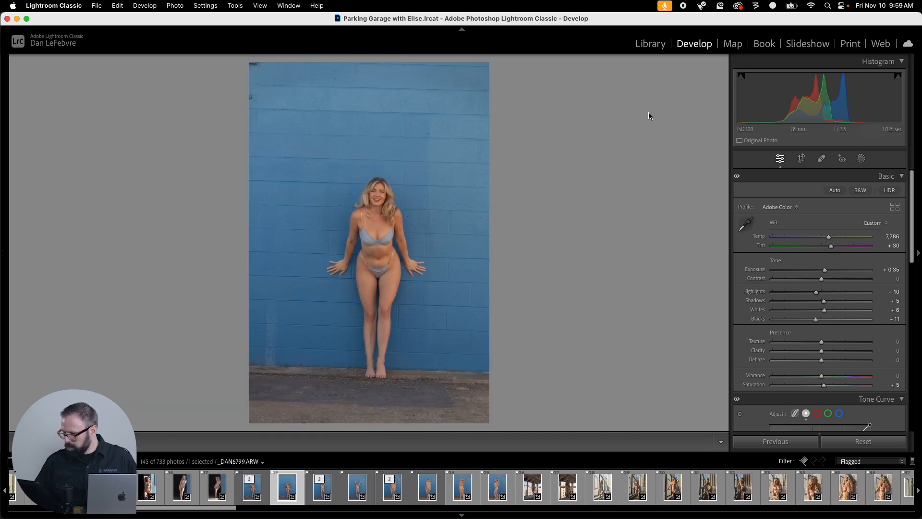
Show the flagged photos in the Library grid with smaller thumbnails, six per row.
{"action": "left_click", "coordinate": [650, 44]}
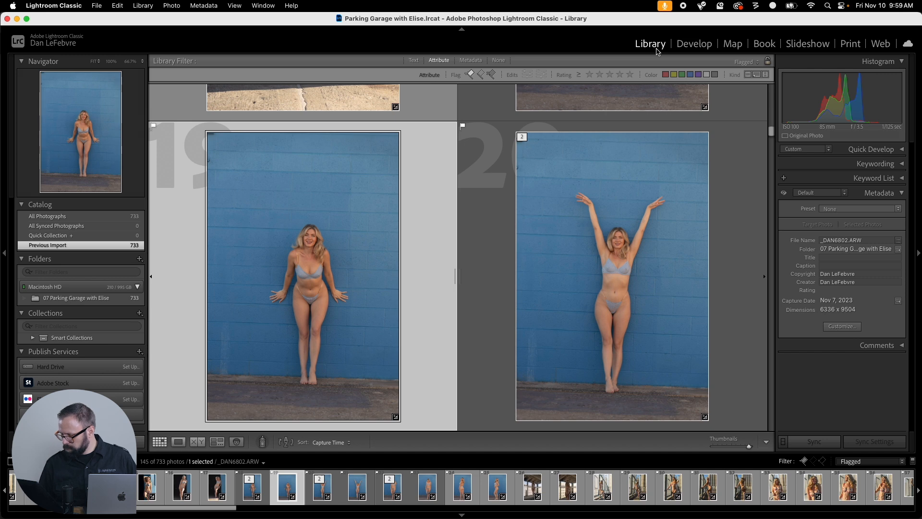
{"action": "left_click_drag", "start_coordinate": [748, 446], "coordinate": [730, 451]}
{"action": "left_click_drag", "start_coordinate": [770, 125], "coordinate": [771, 148]}
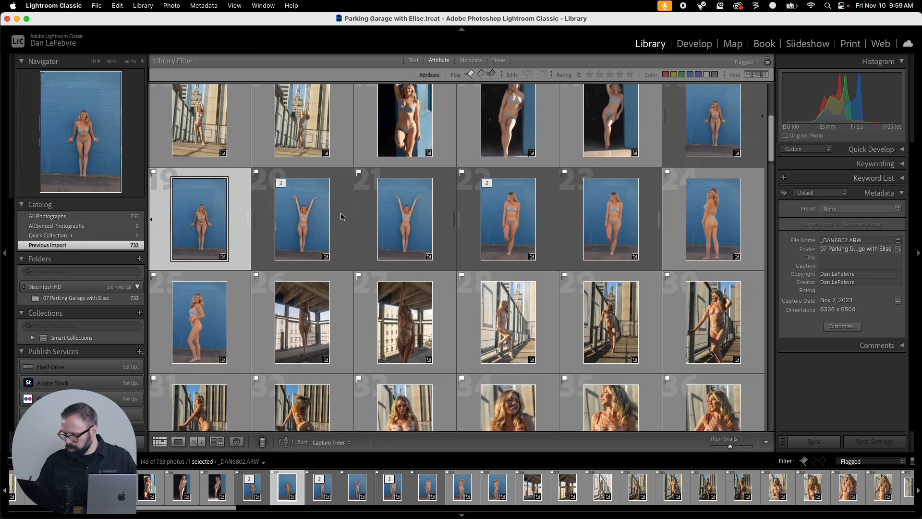
Check the file names of the blue-wall photos and the first grid photo to find where the unprocessed images begin.
{"action": "left_click", "coordinate": [313, 226]}
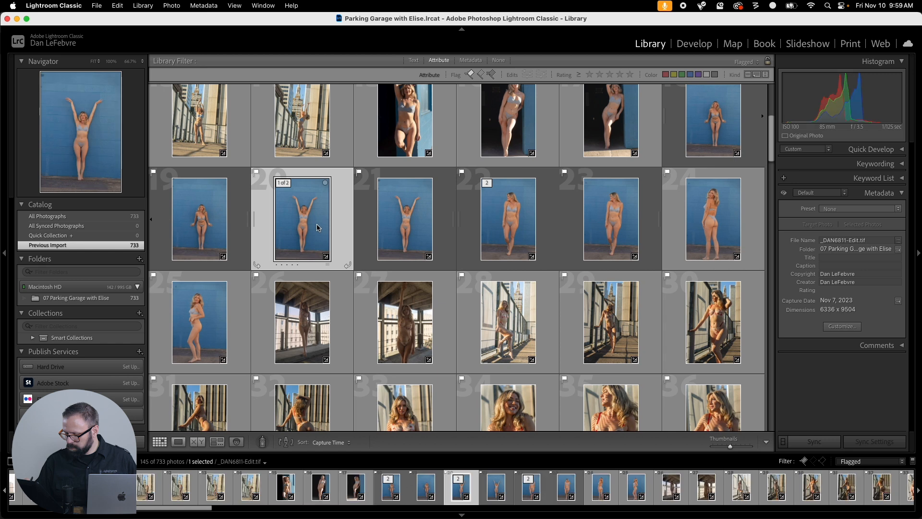
{"action": "left_click", "coordinate": [492, 221]}
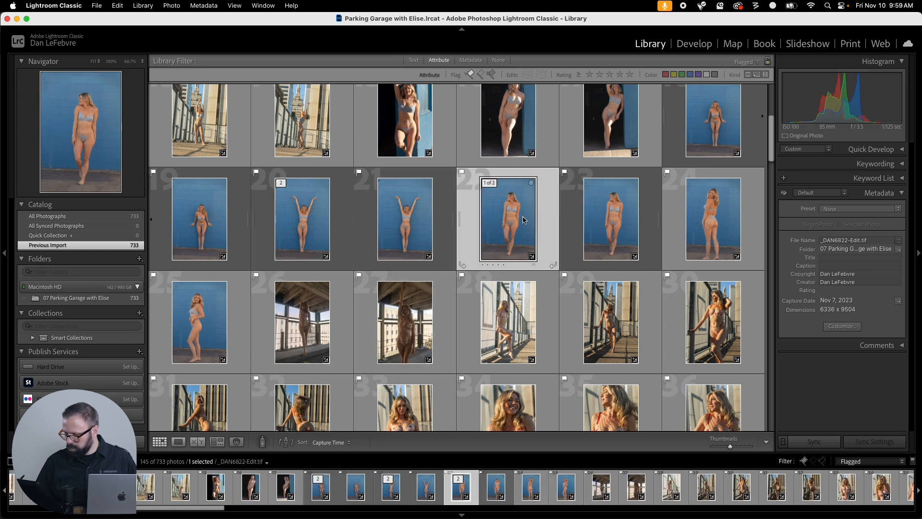
{"action": "left_click", "coordinate": [604, 220]}
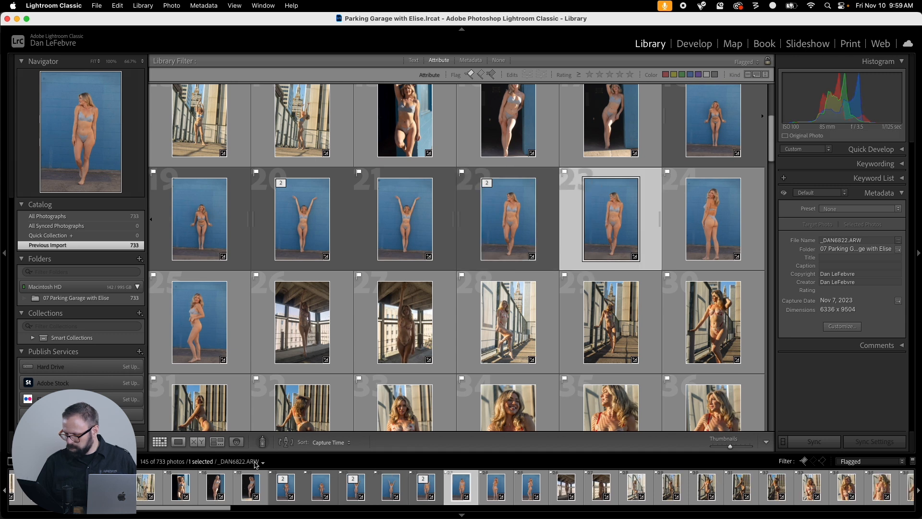
{"action": "left_click", "coordinate": [692, 219]}
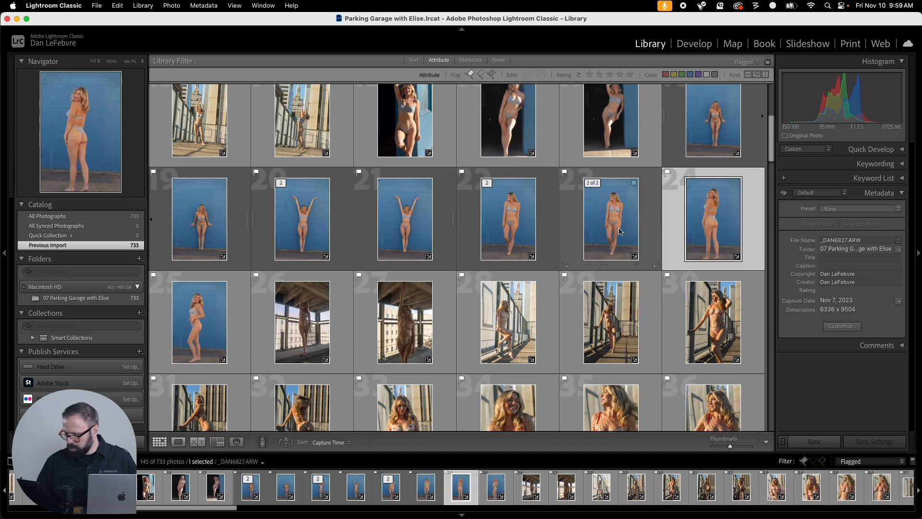
{"action": "left_click", "coordinate": [629, 216]}
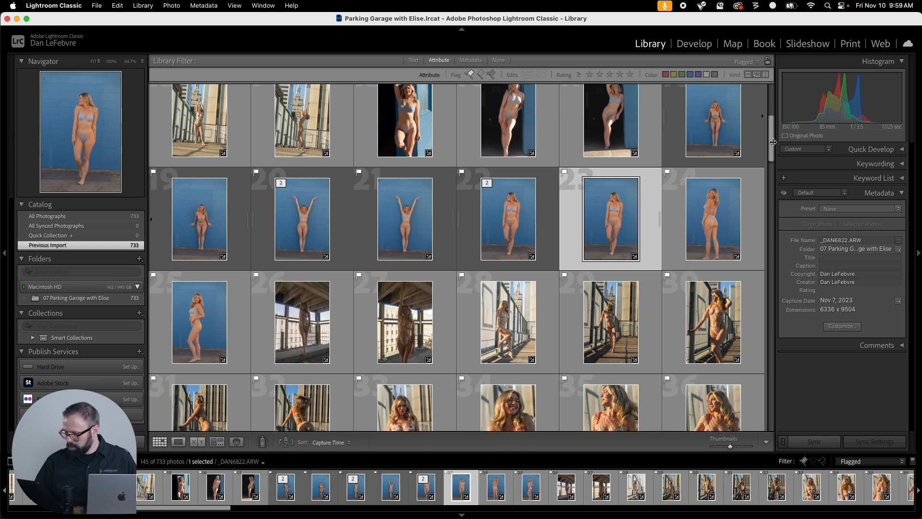
{"action": "left_click_drag", "start_coordinate": [771, 136], "coordinate": [768, 102]}
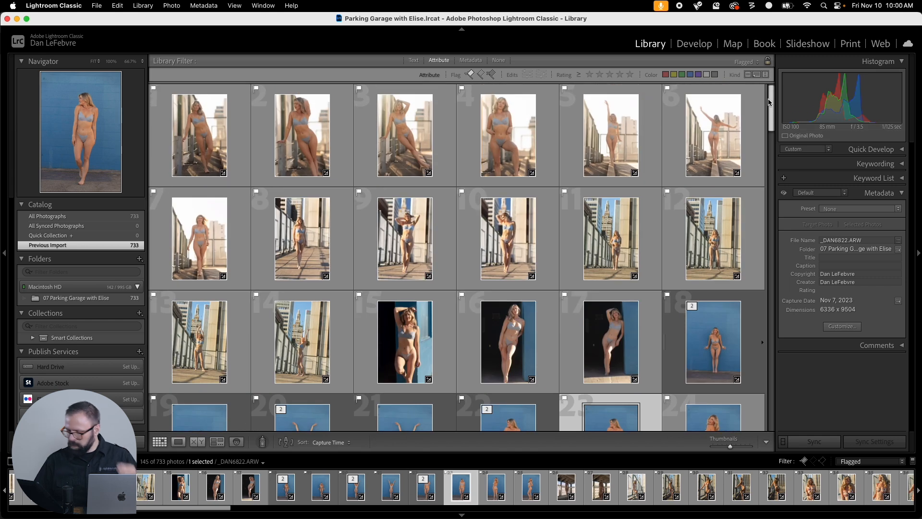
{"action": "left_click", "coordinate": [199, 134]}
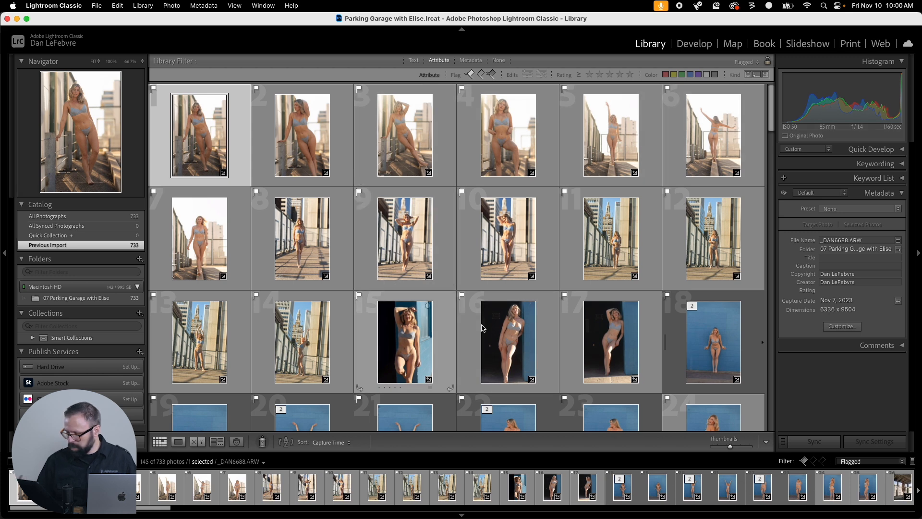
Select the flagged photos from _DAN6827.ARW, photo 24, through photo 50 in the grid.
{"action": "left_click_drag", "start_coordinate": [771, 126], "coordinate": [770, 159]}
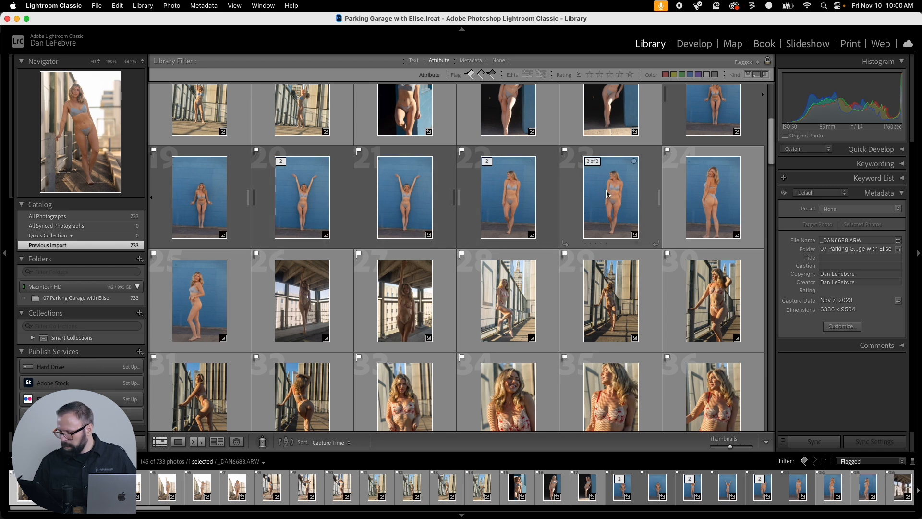
{"action": "left_click", "coordinate": [708, 189]}
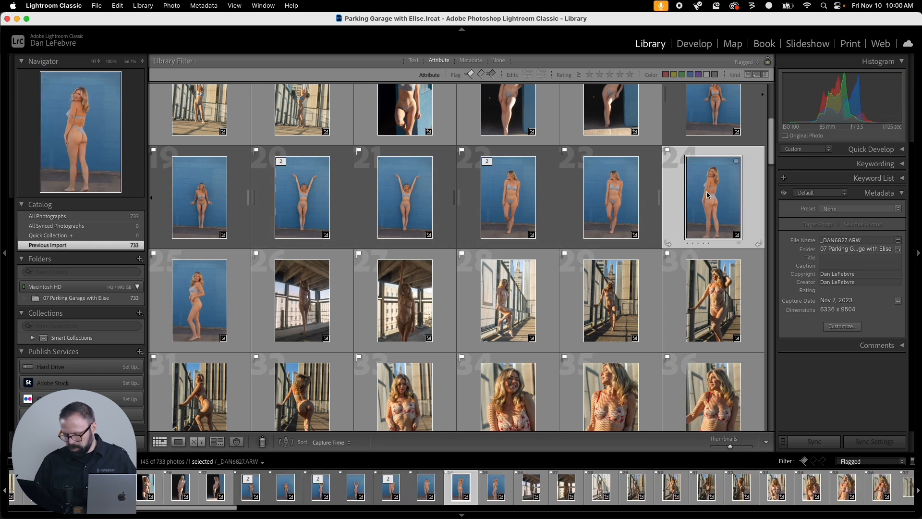
{"action": "left_click", "coordinate": [646, 198]}
{"action": "left_click", "coordinate": [677, 201]}
{"action": "left_click_drag", "start_coordinate": [772, 159], "coordinate": [767, 210]}
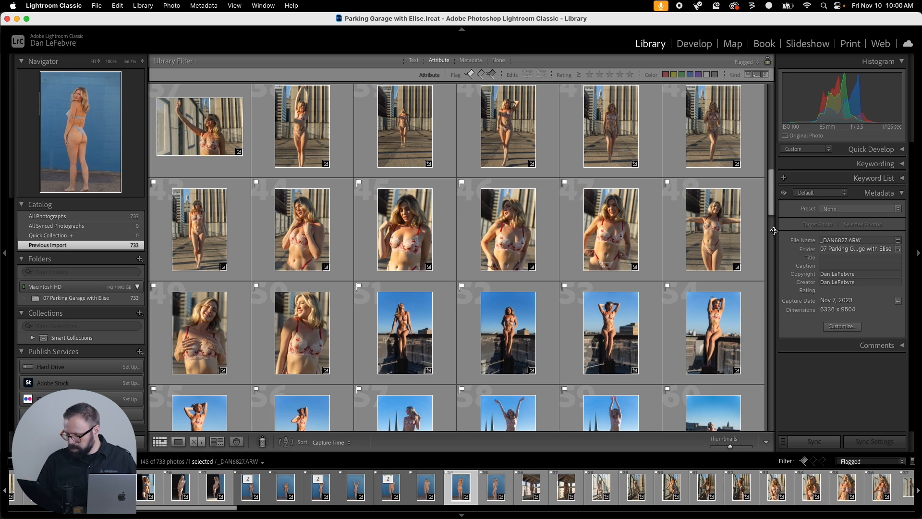
{"action": "left_click", "coordinate": [302, 332], "text": "shift"}
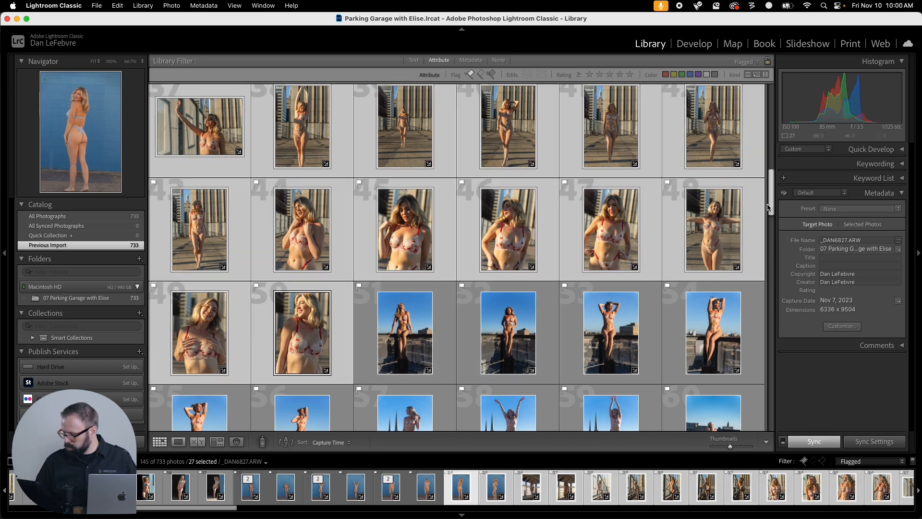
Open the 27 selected photos for editing in Adobe Photoshop 2024 and switch to Photoshop.
{"action": "mouse_move", "coordinate": [768, 207]}
{"action": "left_mouse_down"}
{"action": "mouse_move", "coordinate": [769, 178]}
{"action": "mouse_move", "coordinate": [770, 220]}
{"action": "left_mouse_up"}
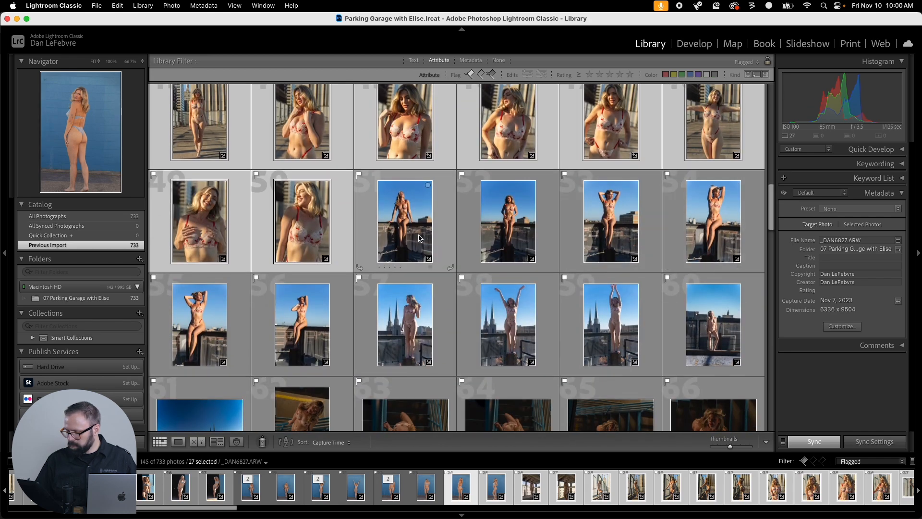
{"action": "right_click", "coordinate": [302, 211]}
{"action": "mouse_move", "coordinate": [378, 273]}
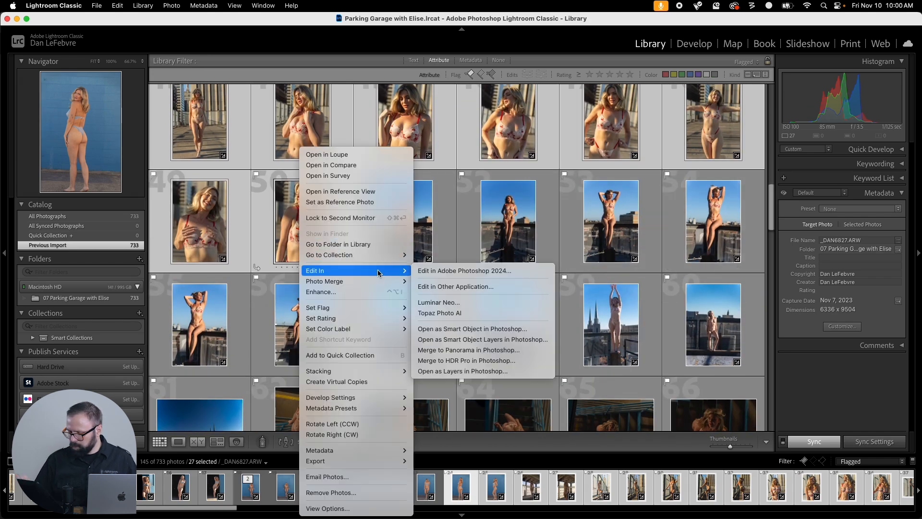
{"action": "left_click", "coordinate": [509, 275]}
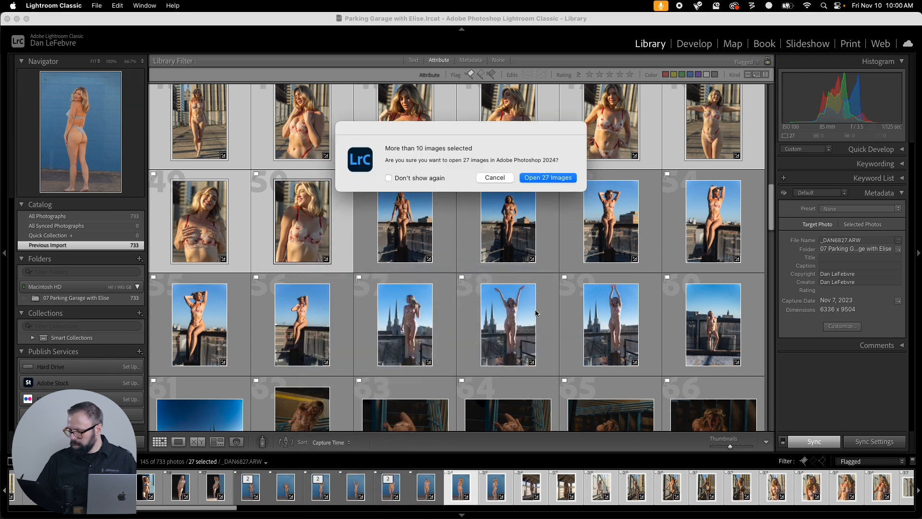
{"action": "left_click", "coordinate": [548, 178]}
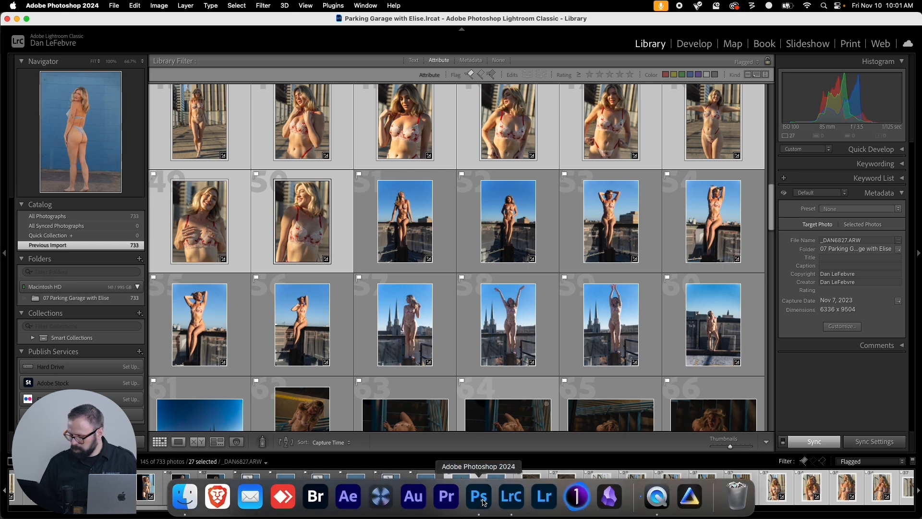
{"action": "left_click", "coordinate": [482, 502]}
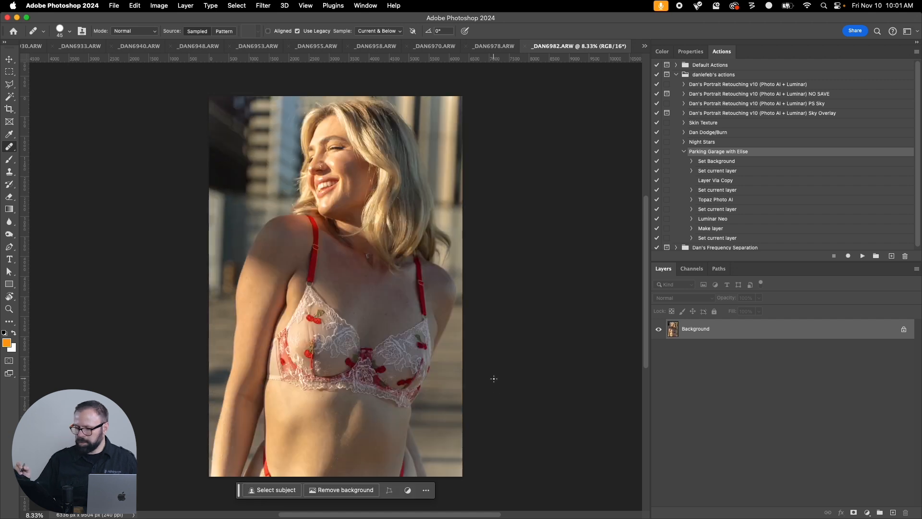
Run Image Processor on the open images with the Parking Garage action, saving TIFFs with LZW compression in the same location.
{"action": "left_click", "coordinate": [114, 5]}
{"action": "mouse_move", "coordinate": [246, 249]}
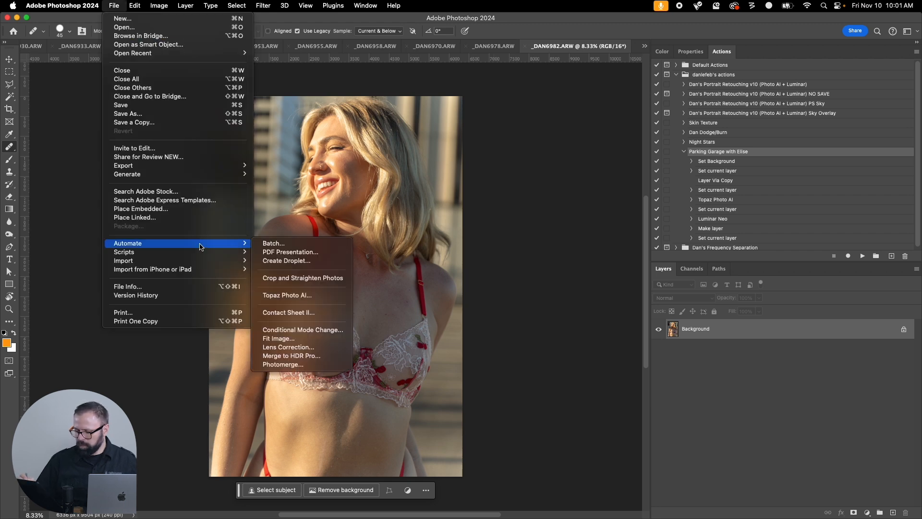
{"action": "left_click", "coordinate": [288, 191]}
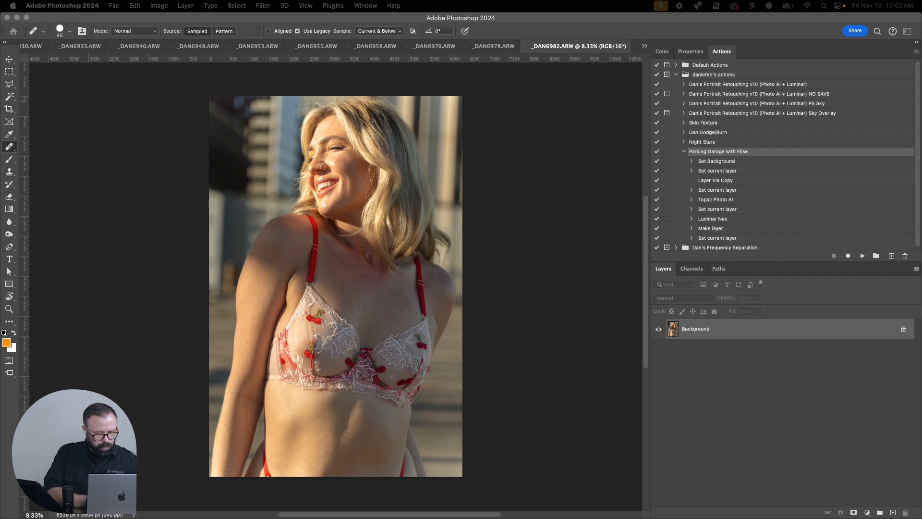
{"action": "left_click_drag", "start_coordinate": [38, 96], "coordinate": [343, 91]}
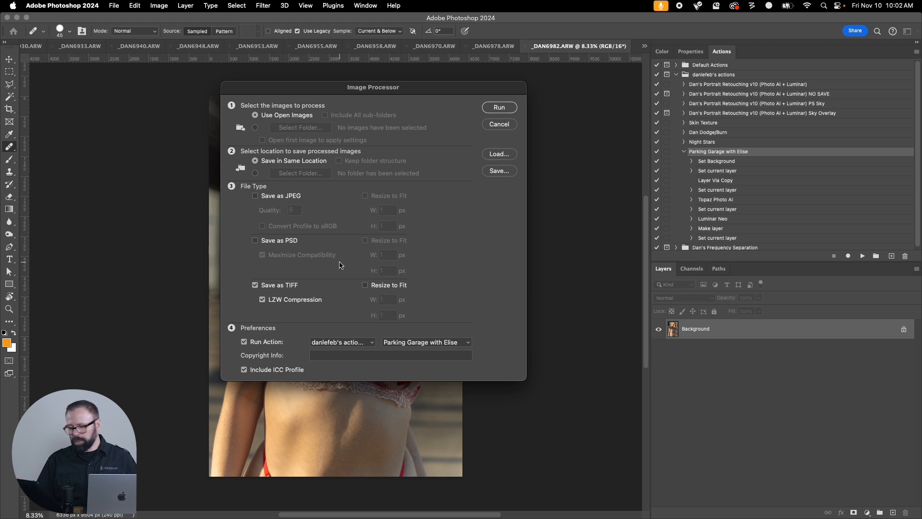
{"action": "left_click", "coordinate": [499, 108]}
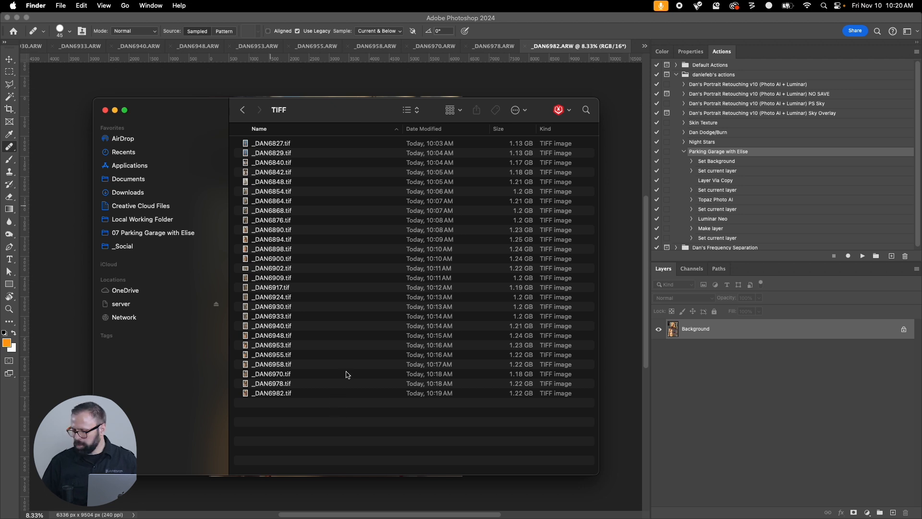
Move all processed TIFFs from the TIFF subfolder up into the 07 Parking Garage project folder, then reopen the subfolder to check it.
{"action": "key", "text": "super+a"}
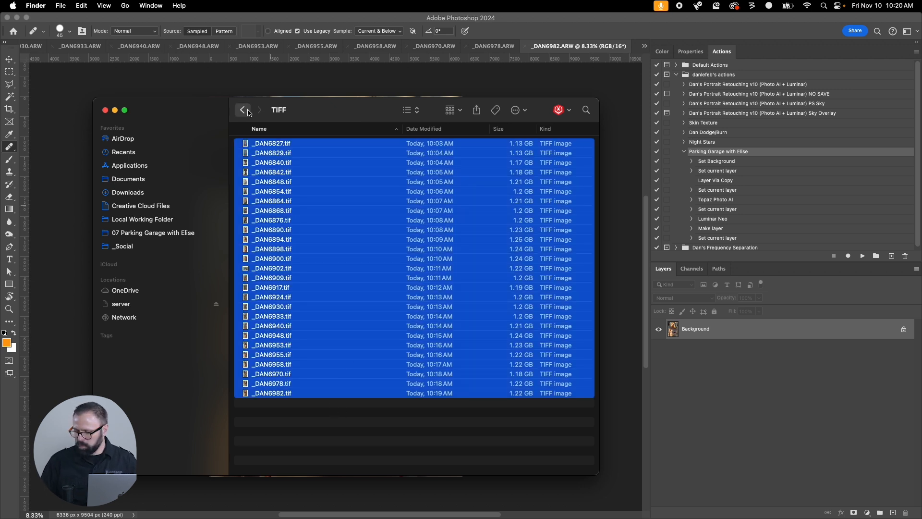
{"action": "left_click", "coordinate": [243, 110]}
{"action": "key", "text": "super+alt+v"}
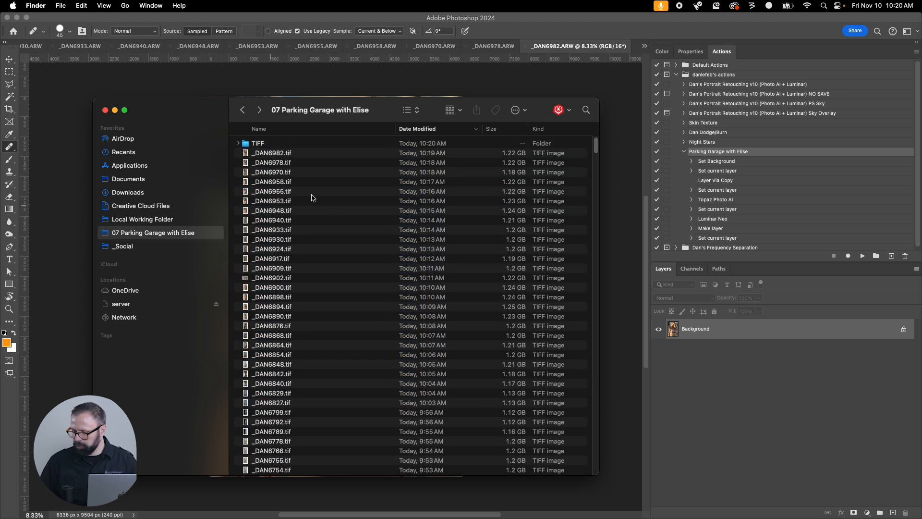
{"action": "double_click", "coordinate": [255, 146]}
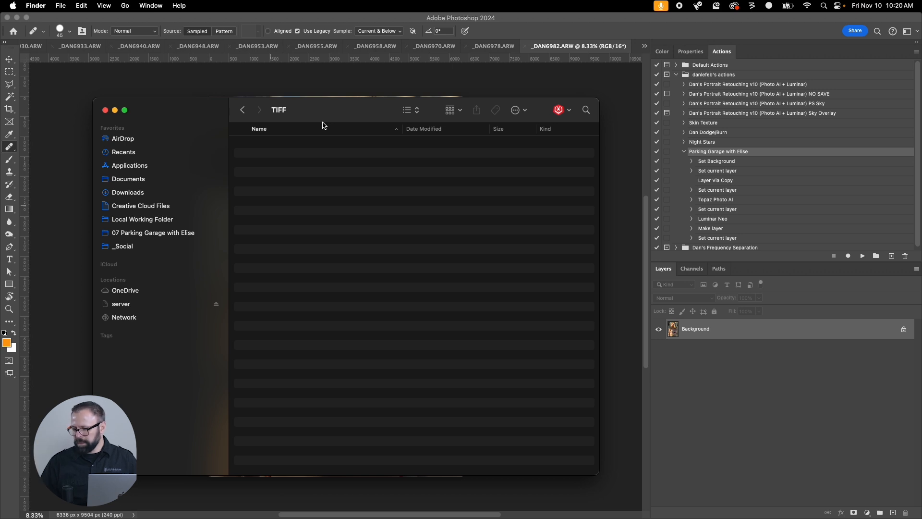
Return to Photoshop and close all open documents without saving, applying the choice to all of them.
{"action": "left_click", "coordinate": [553, 40]}
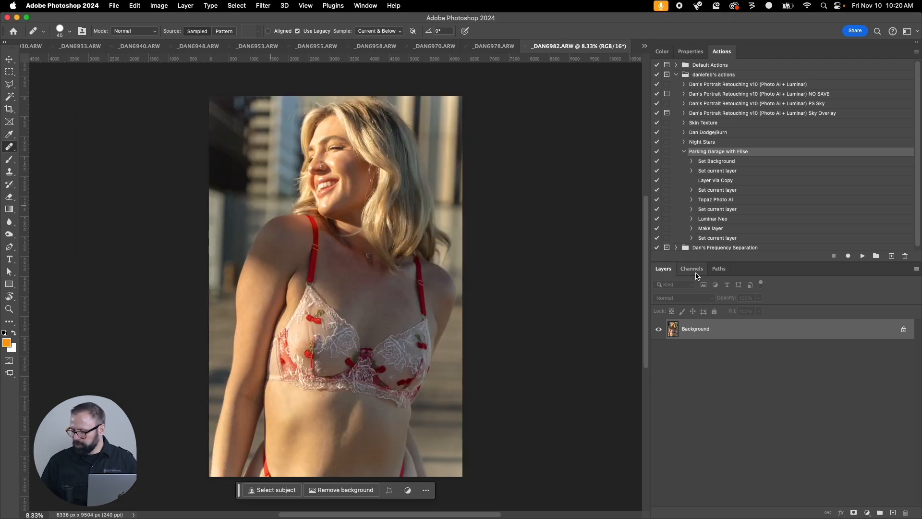
{"action": "left_click", "coordinate": [115, 6]}
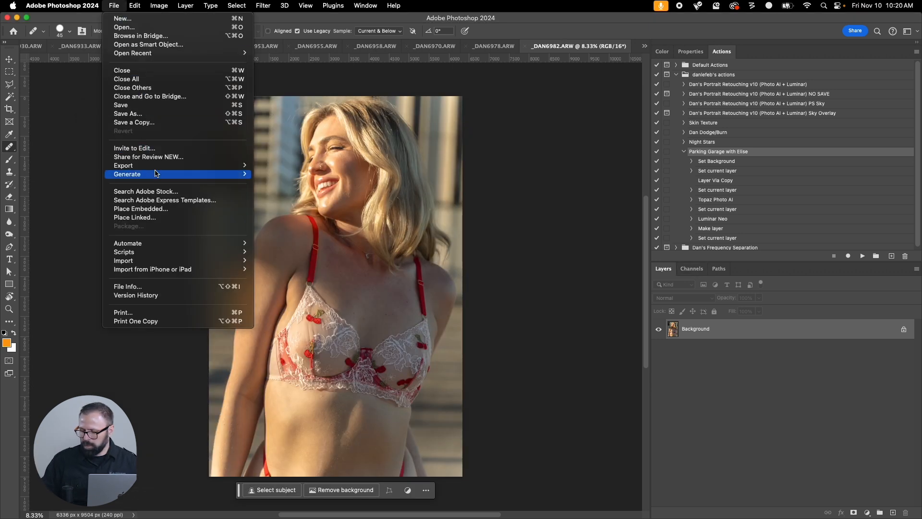
{"action": "left_click", "coordinate": [157, 78]}
{"action": "left_click", "coordinate": [475, 250]}
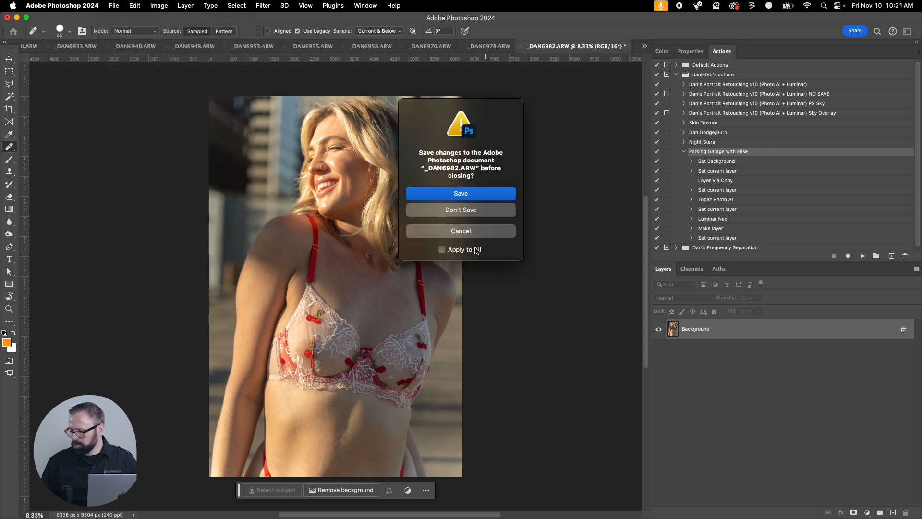
{"action": "left_click", "coordinate": [488, 212]}
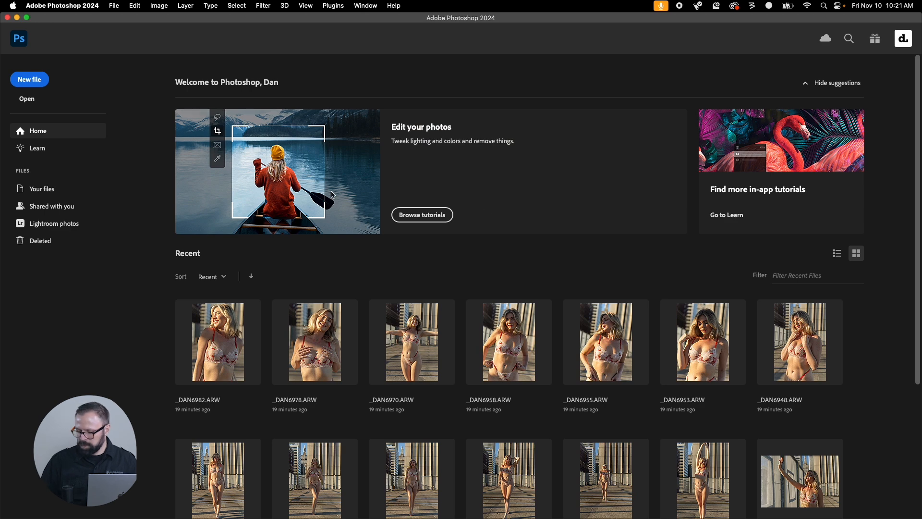
Switch to Lightroom Classic and select the flagged photos from _DAN6986.ARW, photo 51, through photo 83 in the grid.
{"action": "mouse_move", "coordinate": [487, 514]}
{"action": "left_click", "coordinate": [511, 496]}
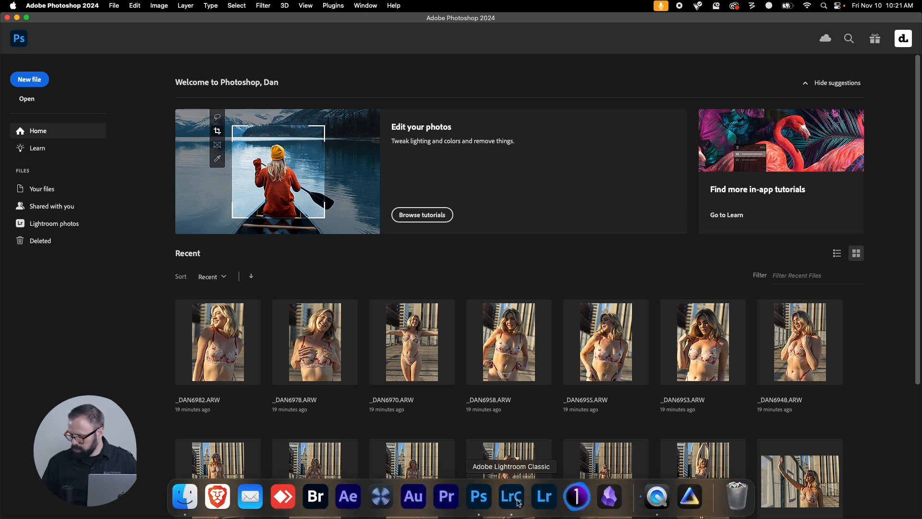
{"action": "left_click", "coordinate": [406, 229]}
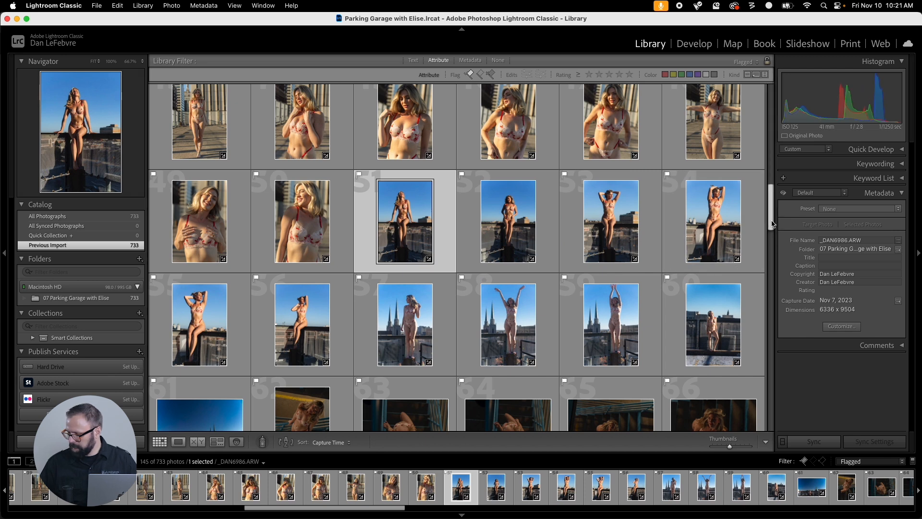
{"action": "left_click_drag", "start_coordinate": [772, 227], "coordinate": [769, 282]}
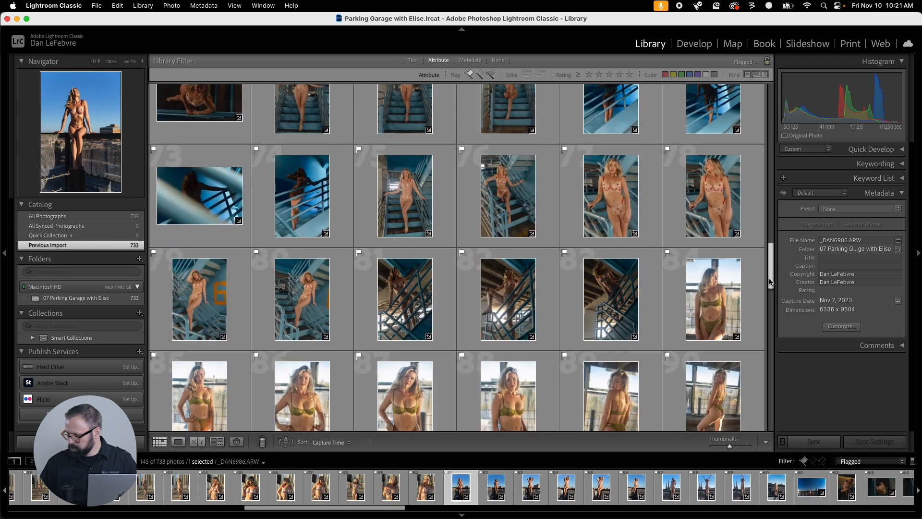
{"action": "left_click", "coordinate": [622, 296], "text": "shift"}
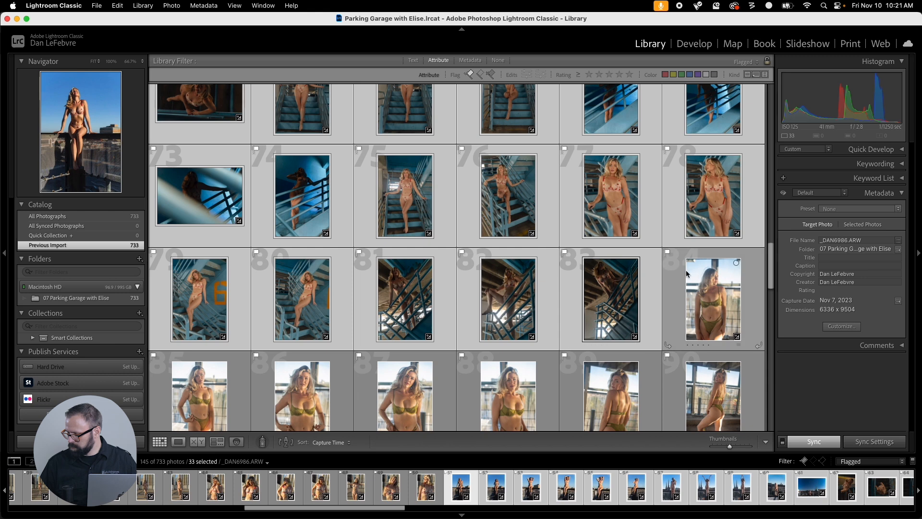
Open the 33 selected photos for editing in Adobe Photoshop 2024 and switch to Photoshop.
{"action": "right_click", "coordinate": [620, 294]}
{"action": "mouse_move", "coordinate": [662, 270]}
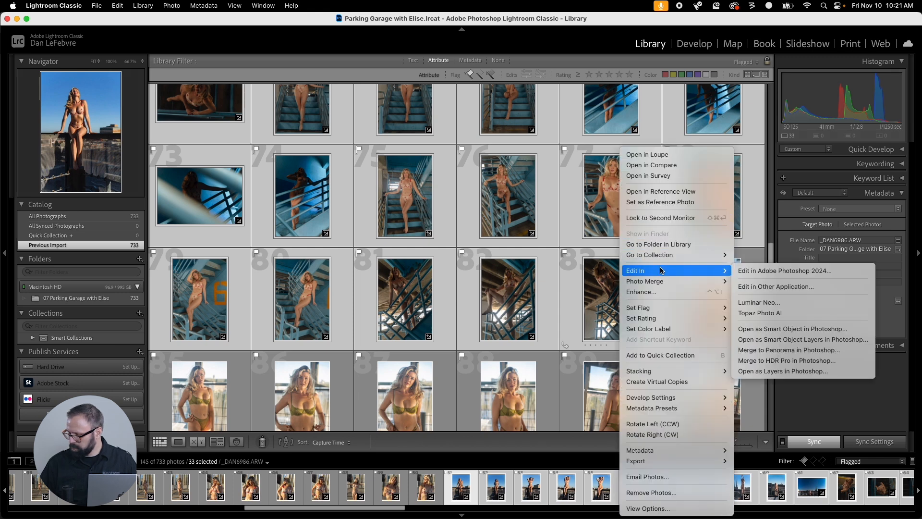
{"action": "left_click", "coordinate": [785, 271]}
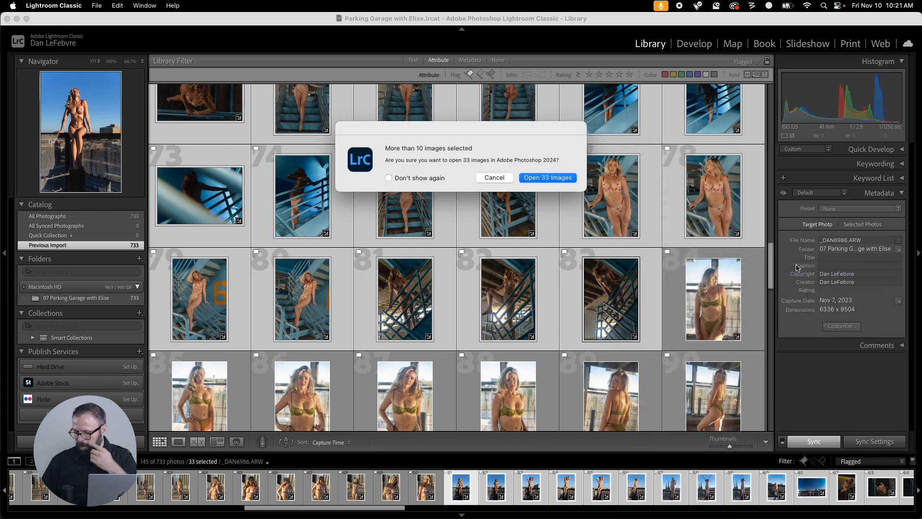
{"action": "left_click", "coordinate": [549, 179]}
{"action": "mouse_move", "coordinate": [511, 502]}
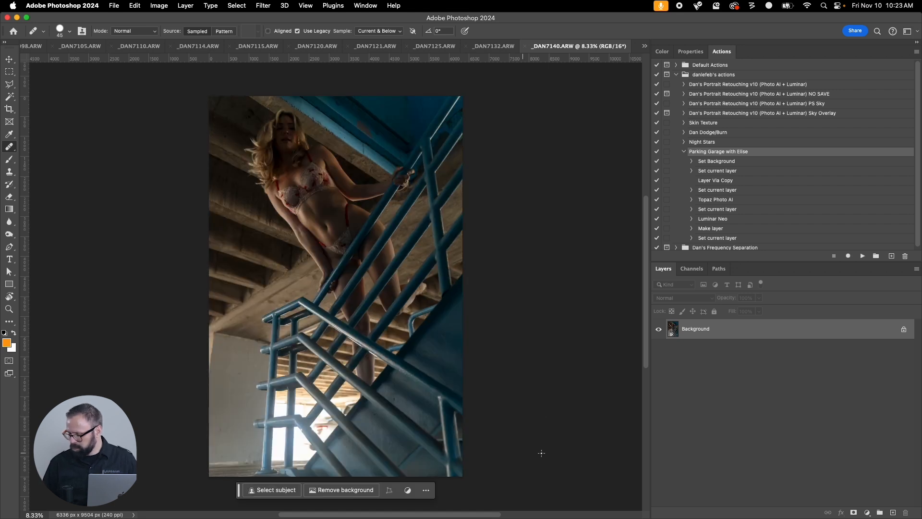
Run Image Processor on the 33 open images with the Parking Garage action, saving LZW-compressed TIFFs in the same location.
{"action": "left_click", "coordinate": [114, 6]}
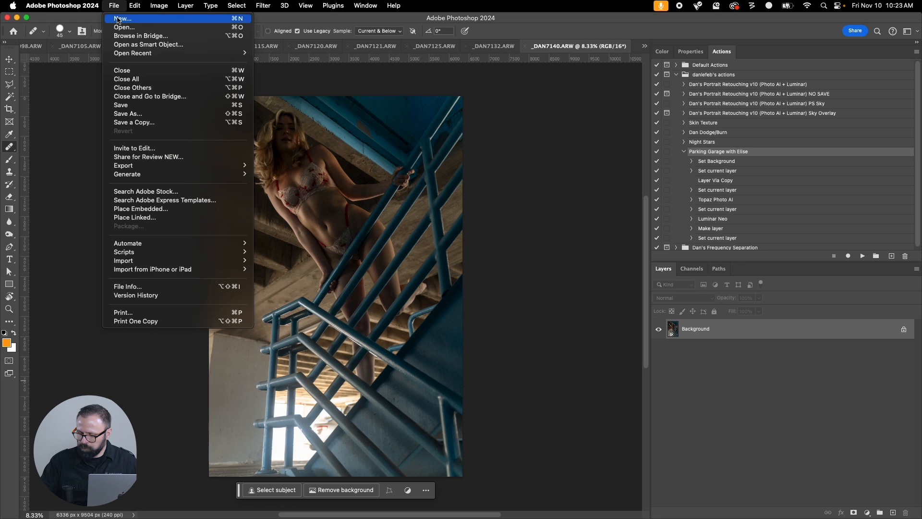
{"action": "mouse_move", "coordinate": [207, 243]}
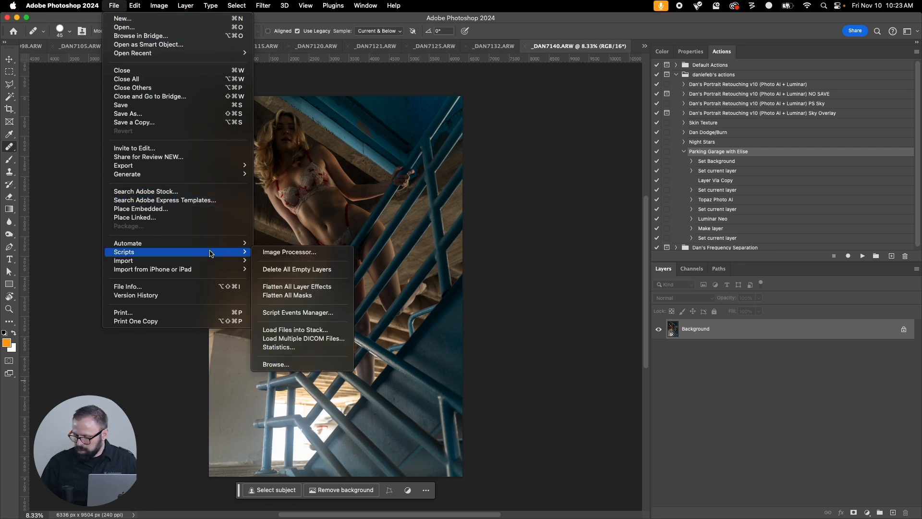
{"action": "left_click", "coordinate": [295, 250]}
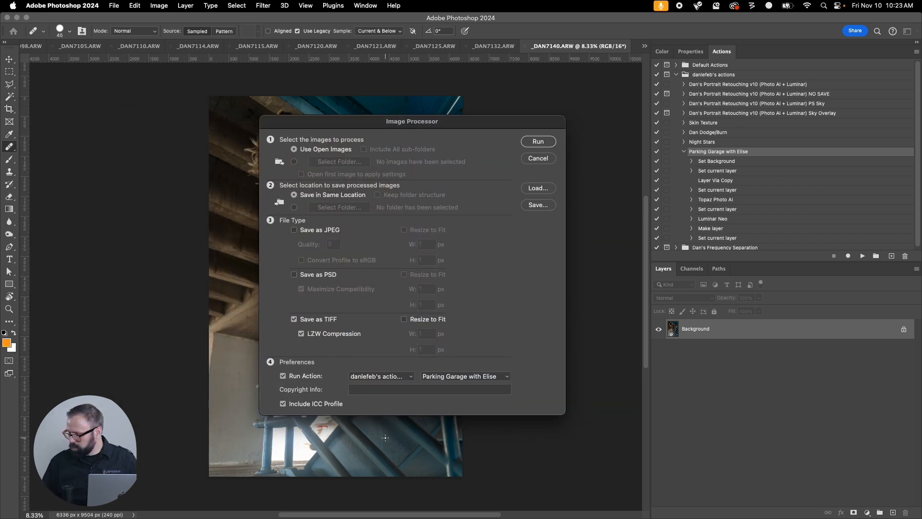
{"action": "left_click", "coordinate": [538, 141]}
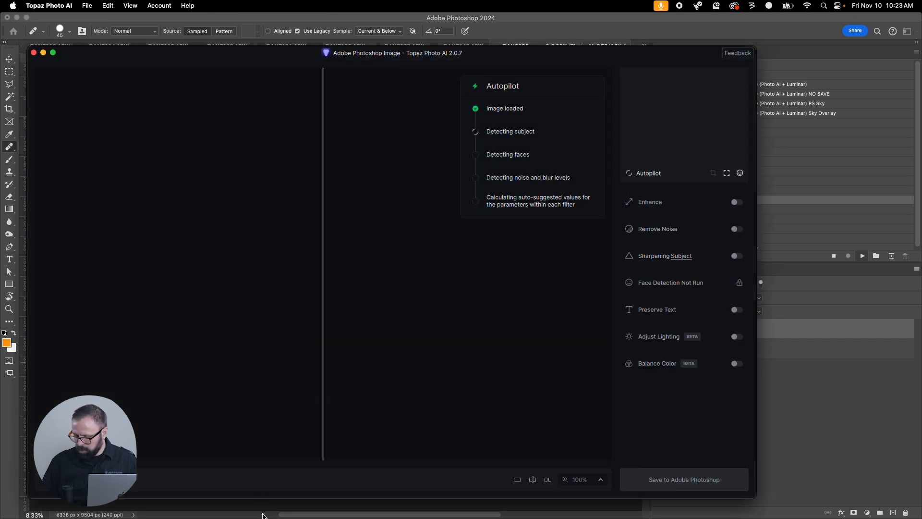
Switch to Finder and move the new TIFFs, _DAN6986.tif through _DAN7140.tif, from the TIFF subfolder into the parent project folder.
{"action": "mouse_move", "coordinate": [266, 508]}
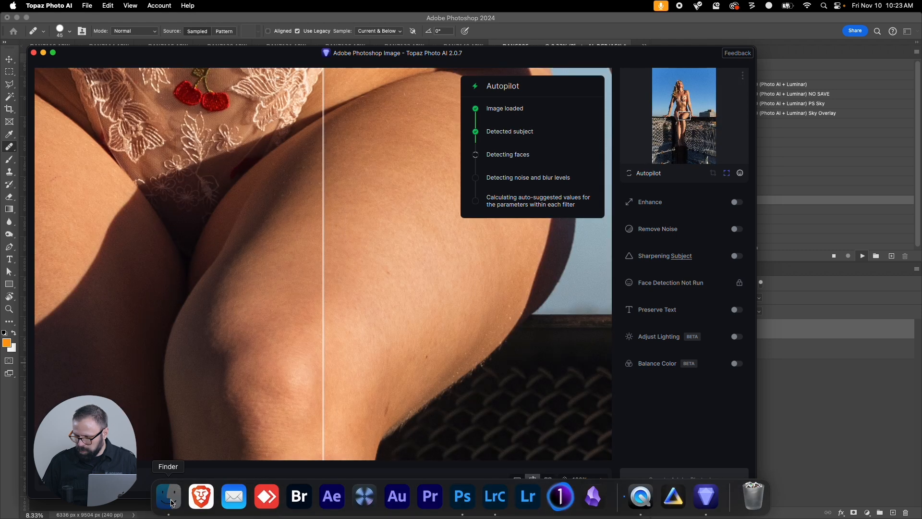
{"action": "left_click", "coordinate": [169, 497]}
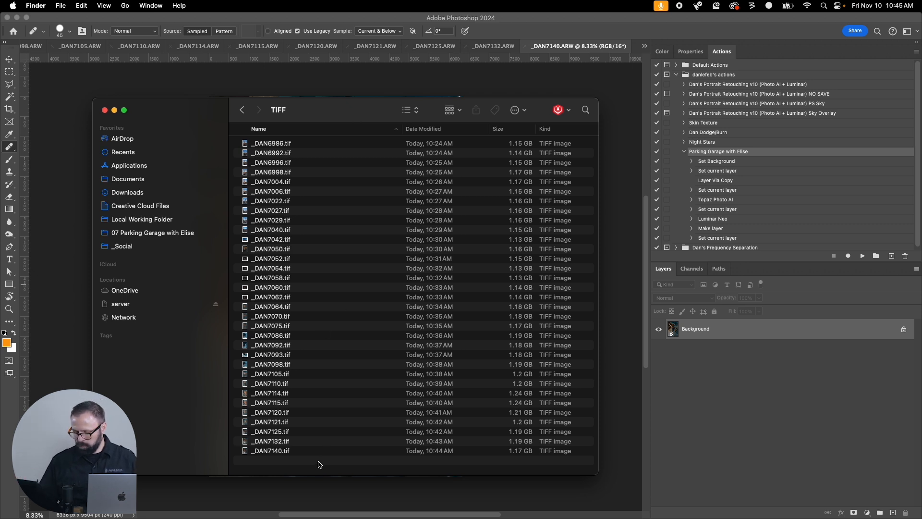
{"action": "key", "text": "super+a"}
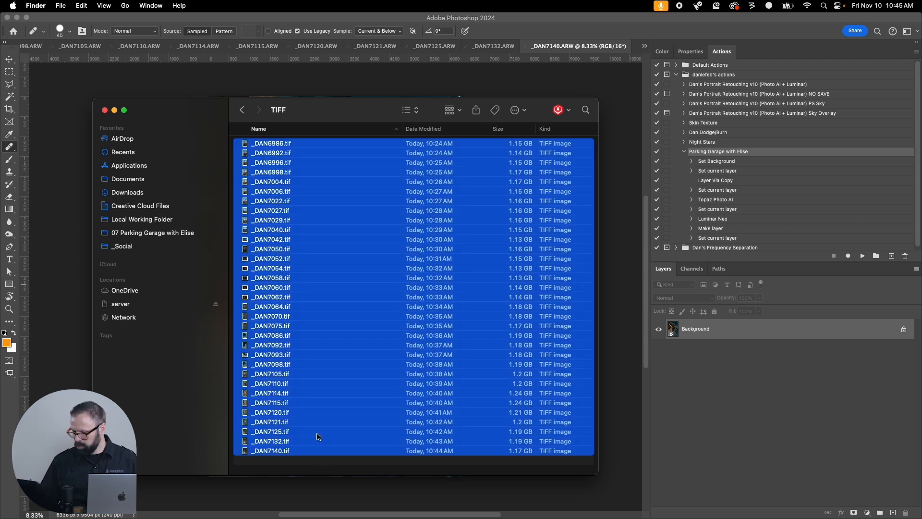
{"action": "right_click", "coordinate": [289, 311]}
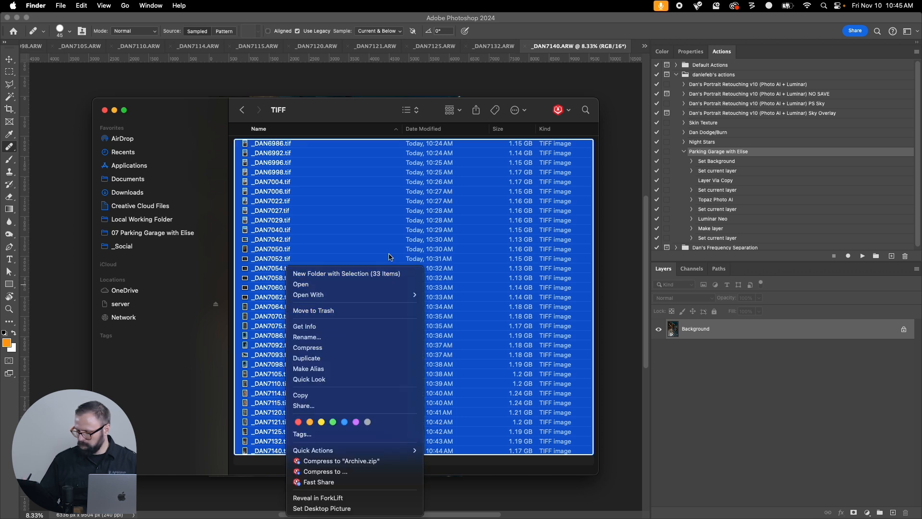
{"action": "left_click", "coordinate": [359, 116]}
{"action": "key", "text": "super+c"}
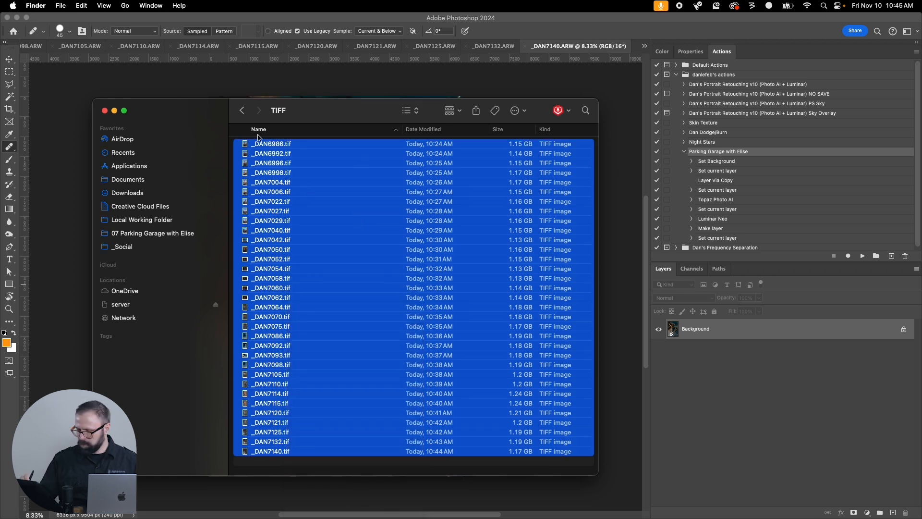
{"action": "left_click", "coordinate": [242, 110]}
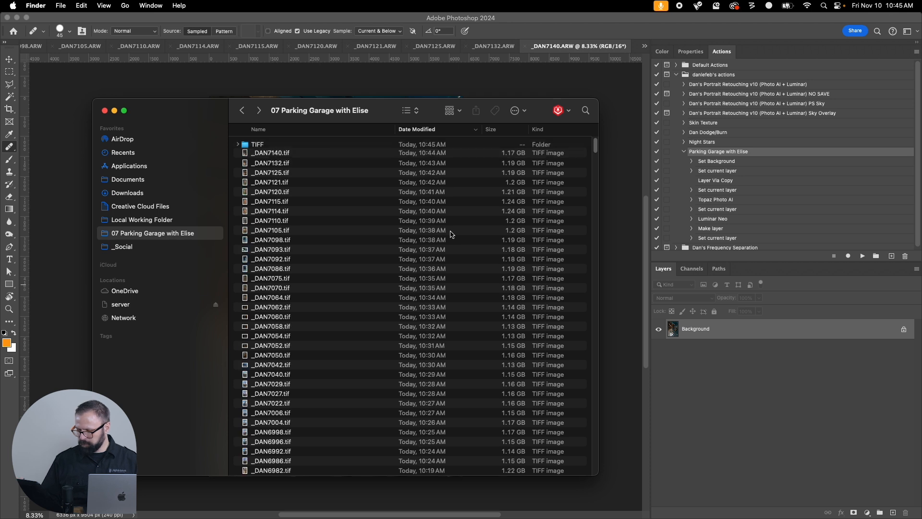
Go back to Photoshop and close the whole batch of processed ARW images, discarding changes for all.
{"action": "left_click", "coordinate": [574, 36]}
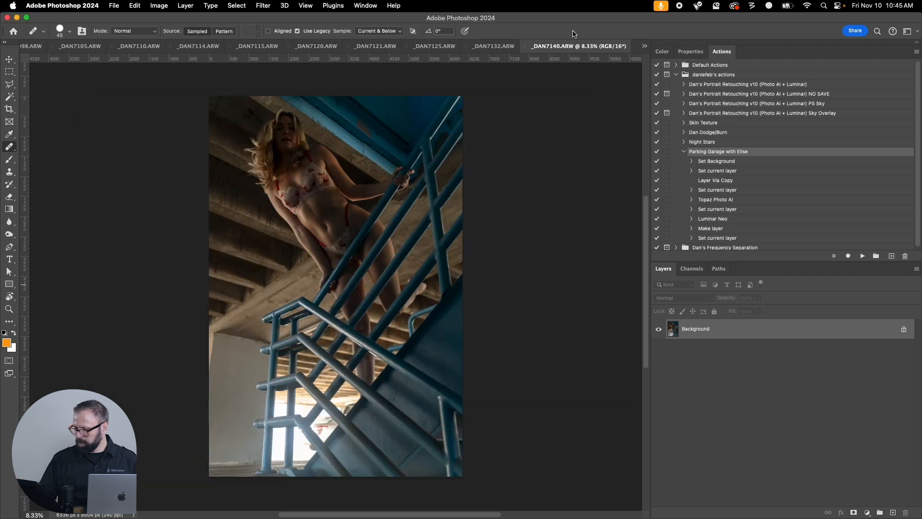
{"action": "left_click", "coordinate": [118, 5]}
{"action": "left_click", "coordinate": [159, 79]}
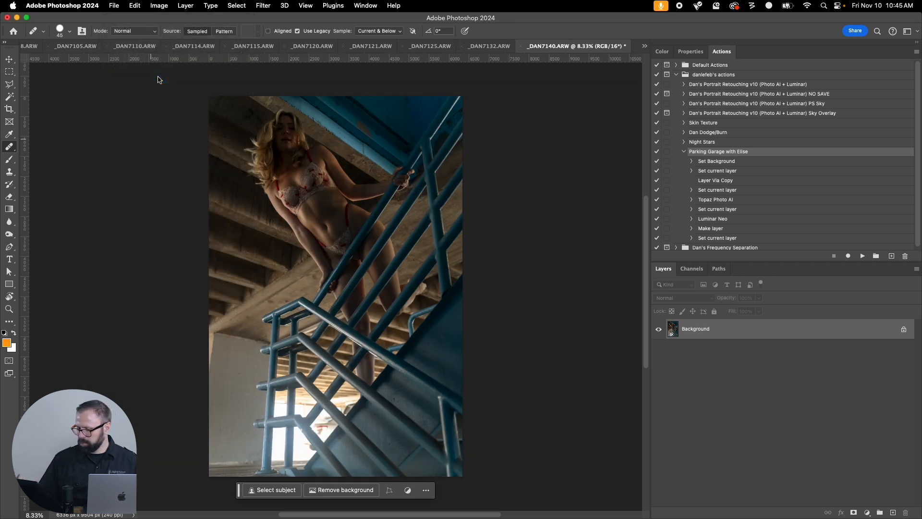
{"action": "left_click", "coordinate": [469, 250]}
{"action": "left_click", "coordinate": [512, 209]}
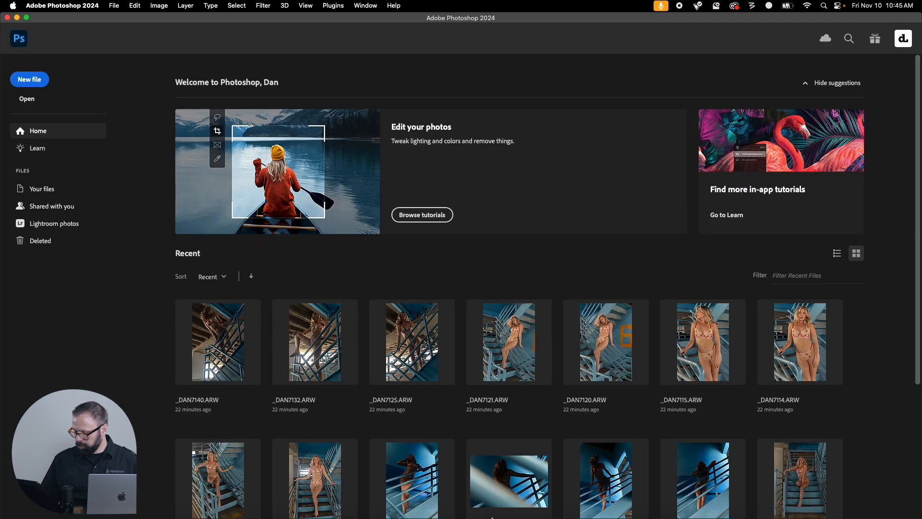
Switch to Lightroom Classic and select the remaining flagged photos from _DAN7146.ARW, photo 84, through the last one, photo 145.
{"action": "left_click", "coordinate": [513, 495]}
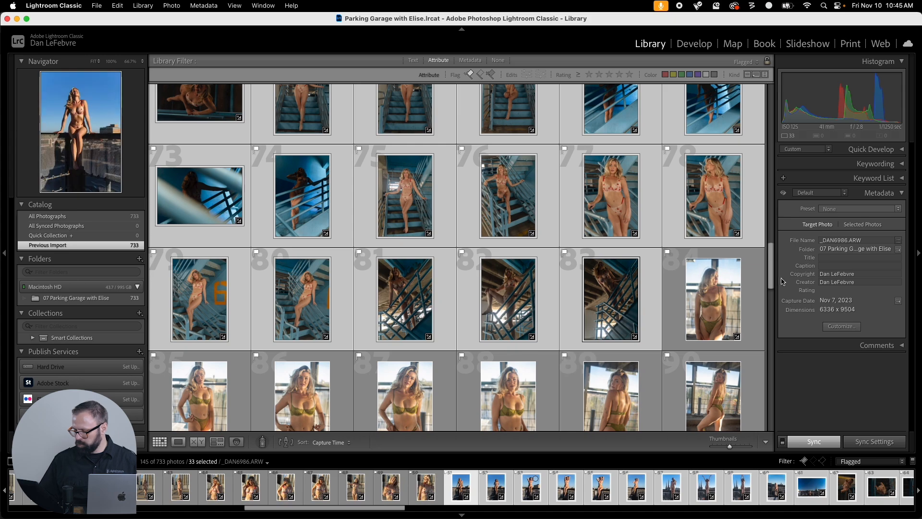
{"action": "left_click", "coordinate": [724, 289]}
{"action": "scroll", "coordinate": [768, 312], "scroll_direction": "down", "scroll_amount": 6}
{"action": "scroll", "coordinate": [771, 365], "scroll_direction": "down", "scroll_amount": 10}
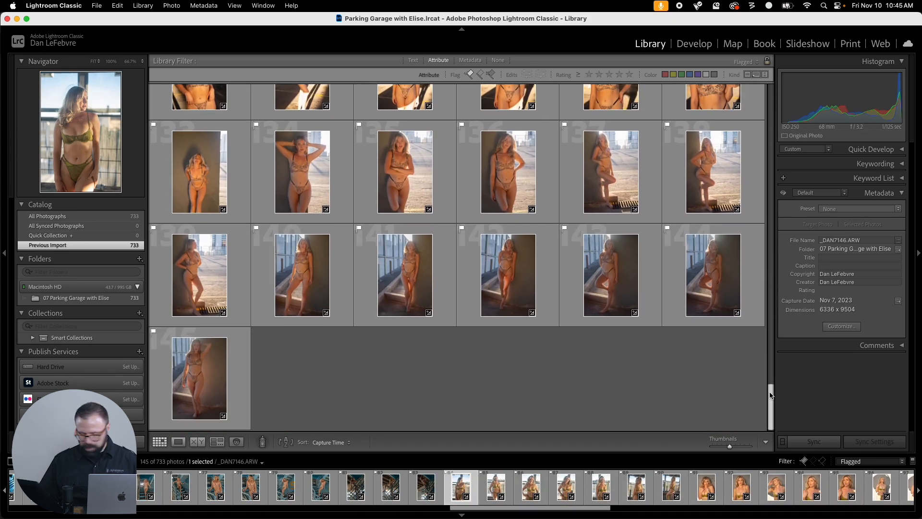
{"action": "left_click", "coordinate": [208, 368], "text": "shift"}
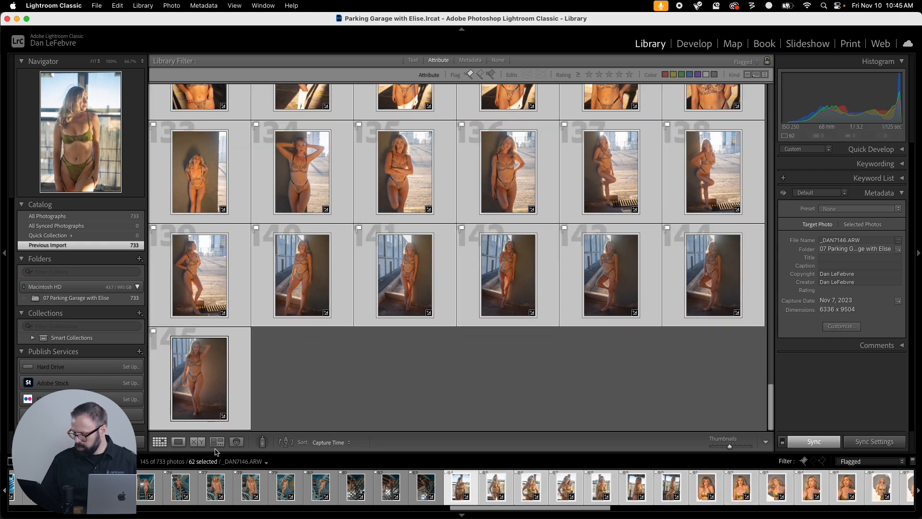
{"action": "mouse_move", "coordinate": [771, 408]}
{"action": "left_mouse_down"}
{"action": "mouse_move", "coordinate": [794, 271]}
{"action": "mouse_move", "coordinate": [782, 409]}
{"action": "left_mouse_up"}
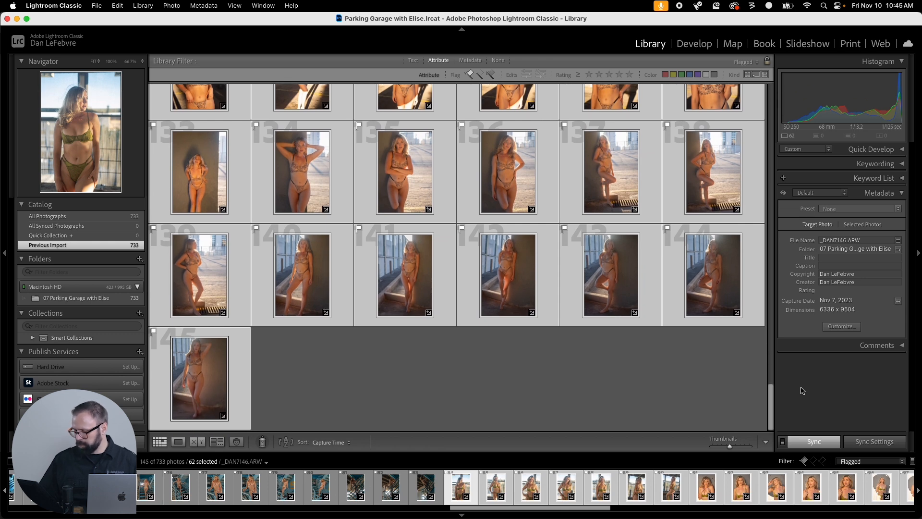
Open the 62 selected photos for editing in Adobe Photoshop 2024.
{"action": "right_click", "coordinate": [699, 174]}
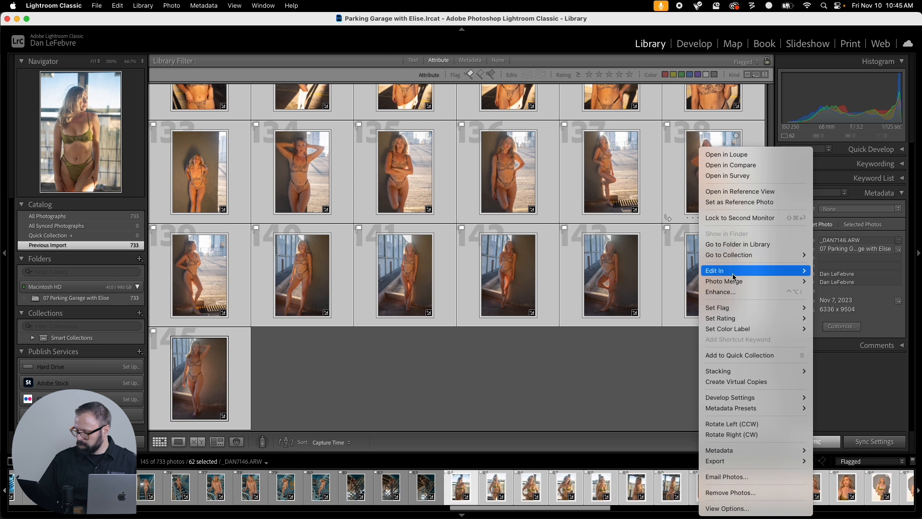
{"action": "mouse_move", "coordinate": [732, 276]}
{"action": "left_click", "coordinate": [629, 272]}
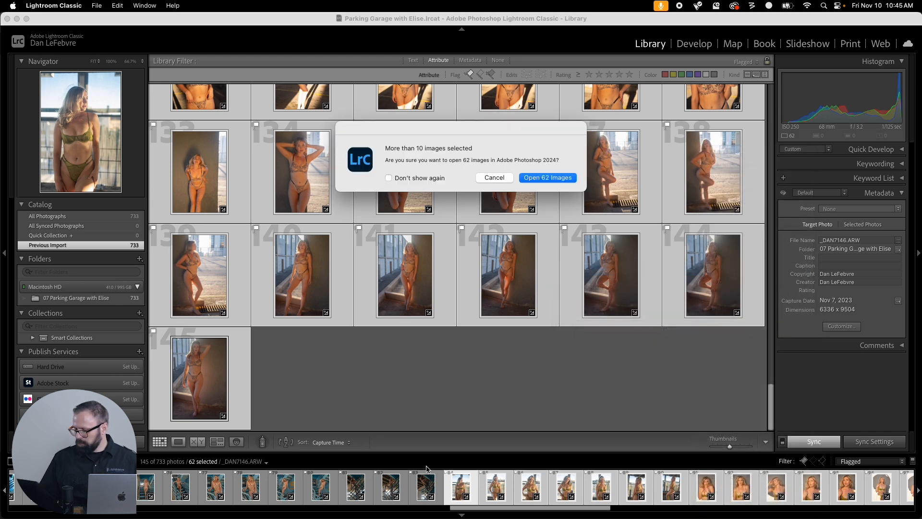
{"action": "left_click", "coordinate": [539, 178]}
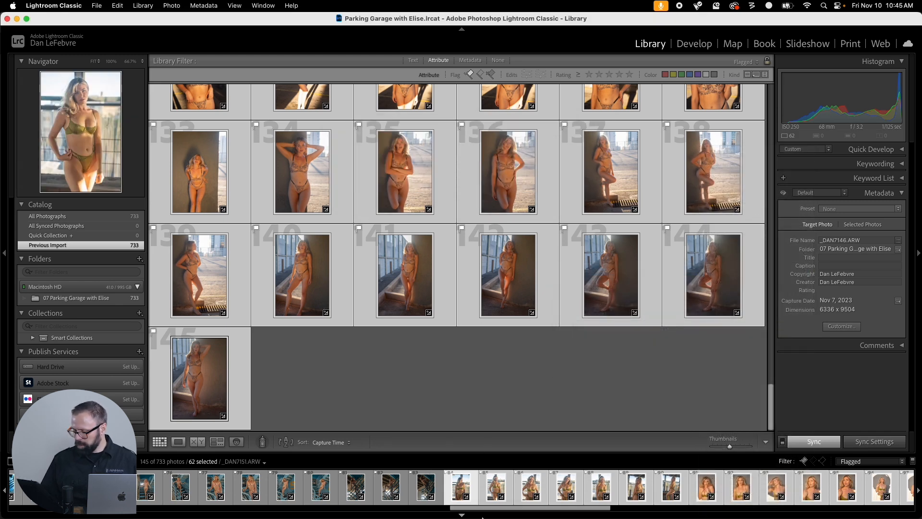
{"action": "mouse_move", "coordinate": [482, 517]}
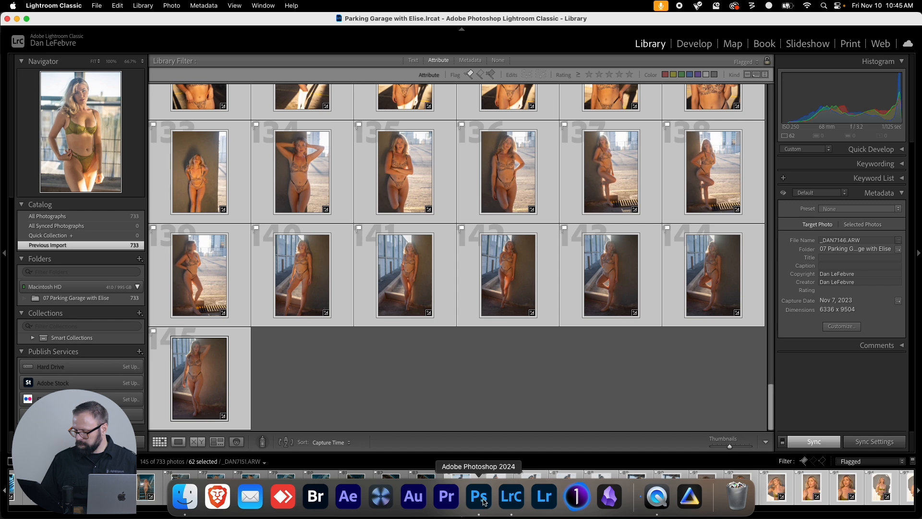
Switch to Photoshop and run Image Processor on the open images, saving LZW-compressed TIFFs in the same location with the Parking Garage action applied.
{"action": "left_click", "coordinate": [482, 500]}
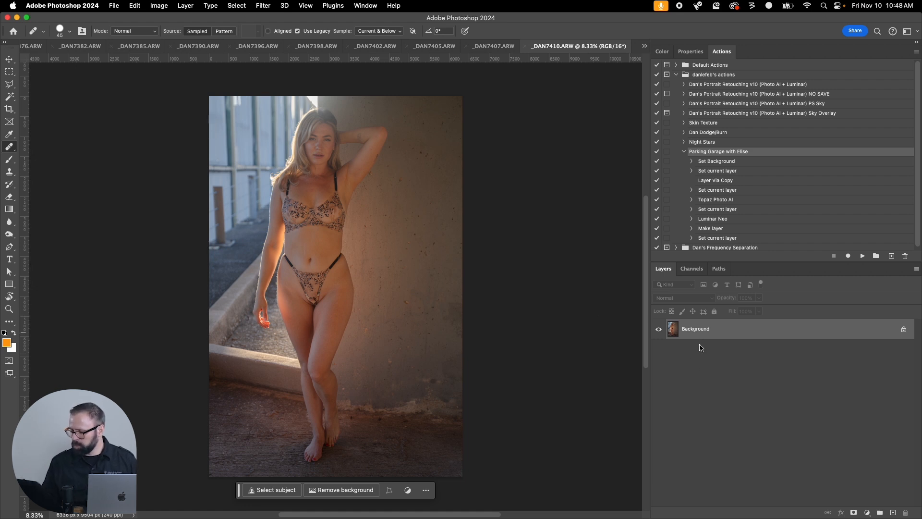
{"action": "left_click", "coordinate": [683, 152]}
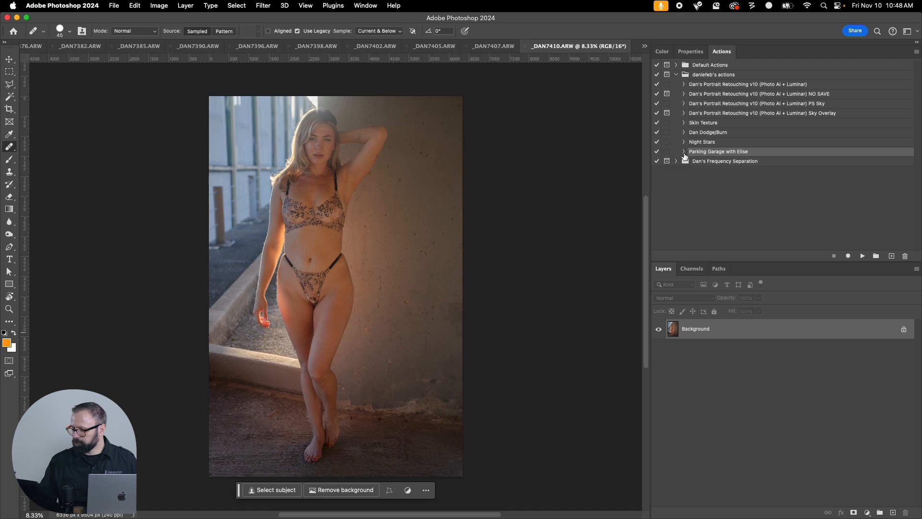
{"action": "left_click", "coordinate": [116, 6]}
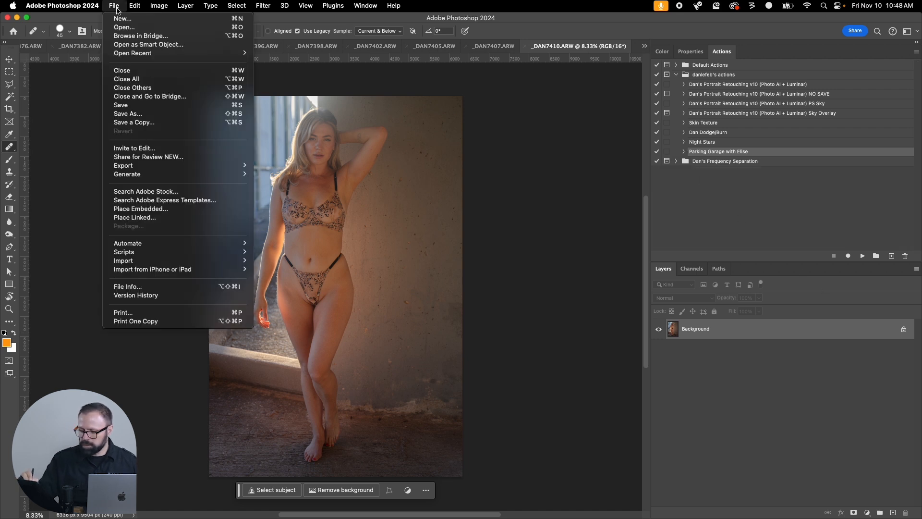
{"action": "mouse_move", "coordinate": [185, 254]}
{"action": "left_click", "coordinate": [322, 252]}
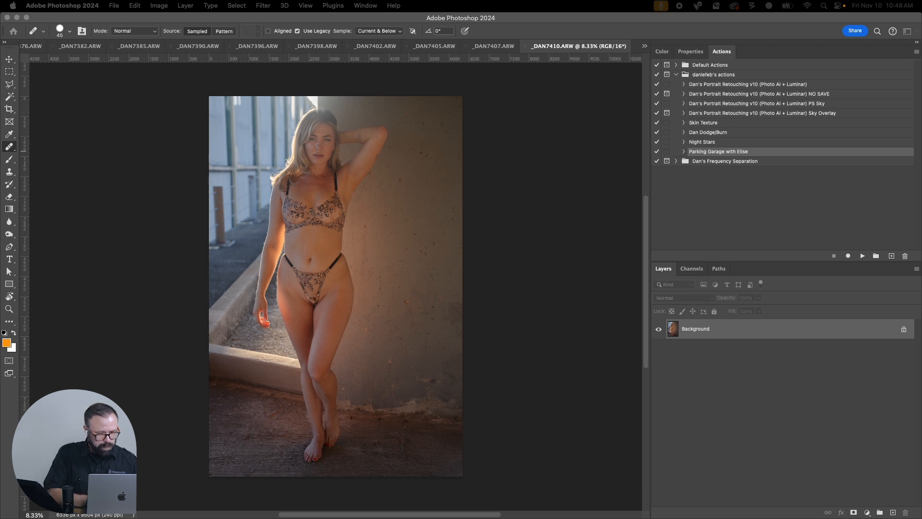
{"action": "left_click_drag", "start_coordinate": [485, 83], "coordinate": [350, 101]}
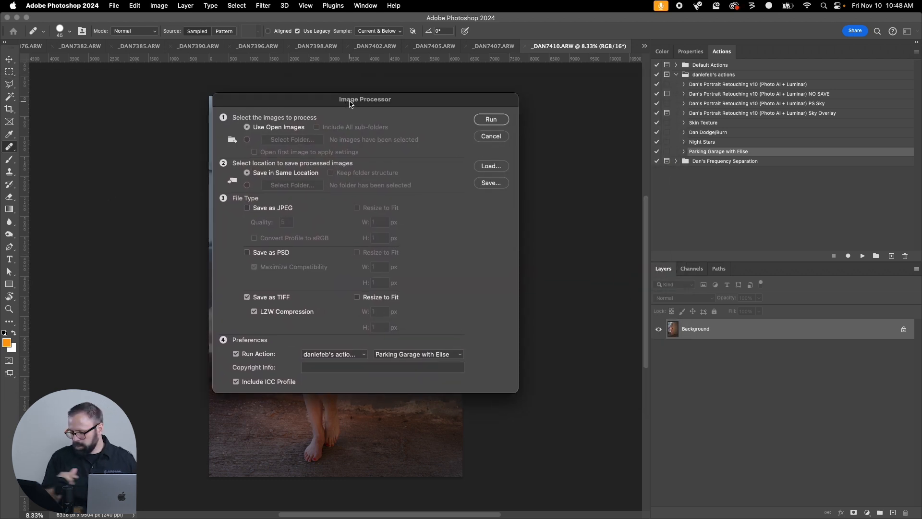
{"action": "left_click", "coordinate": [495, 121]}
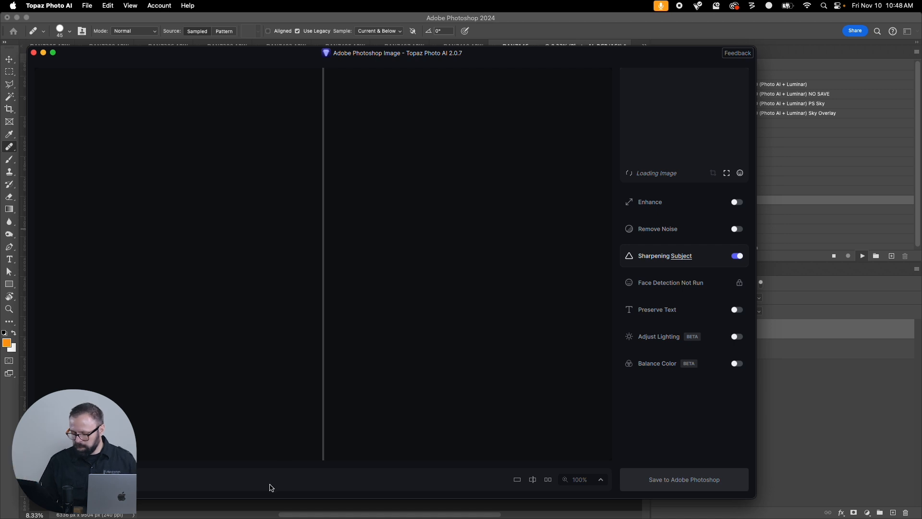
Switch to Finder and check the project folder and its TIFF subfolder for output from the running batch.
{"action": "mouse_move", "coordinate": [201, 506]}
{"action": "left_click", "coordinate": [167, 497]}
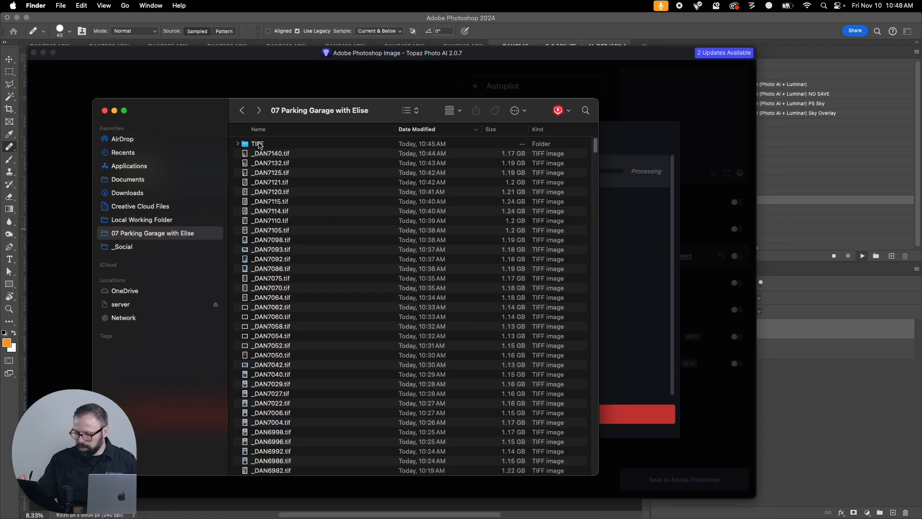
{"action": "double_click", "coordinate": [258, 144]}
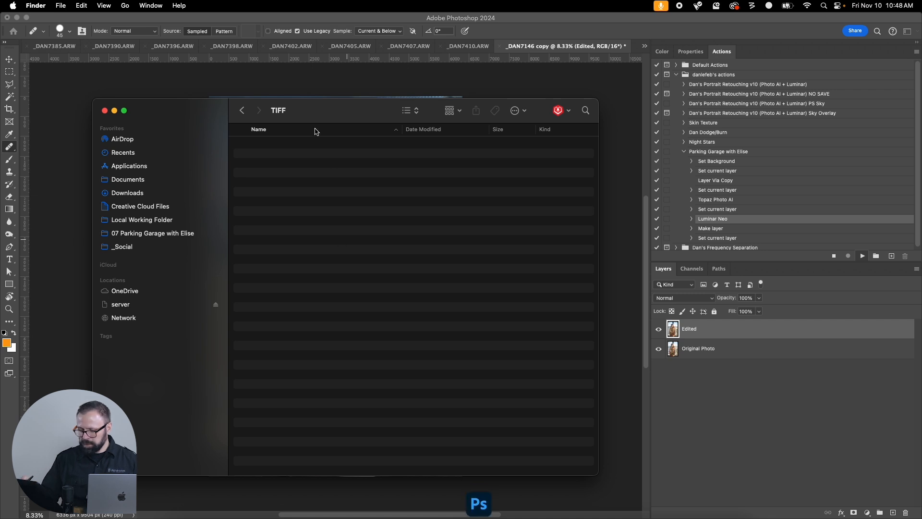
{"action": "left_click", "coordinate": [242, 111]}
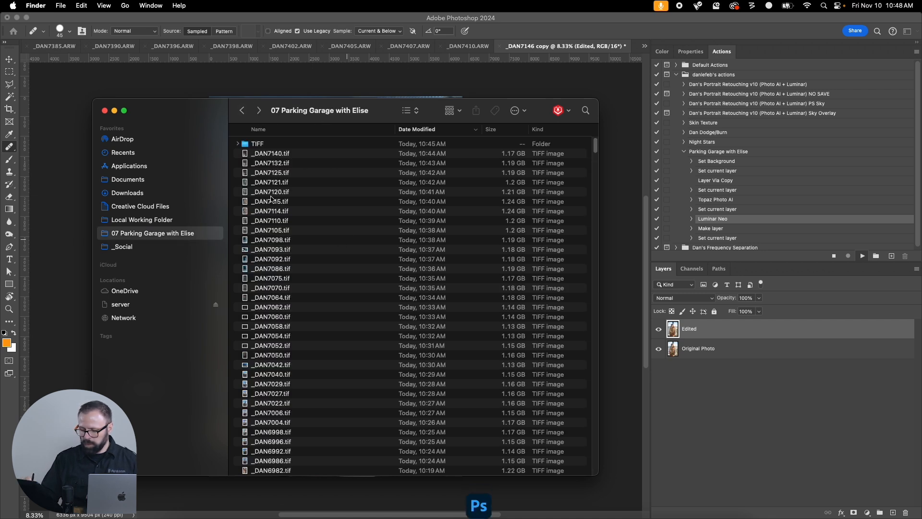
{"action": "left_click", "coordinate": [259, 110]}
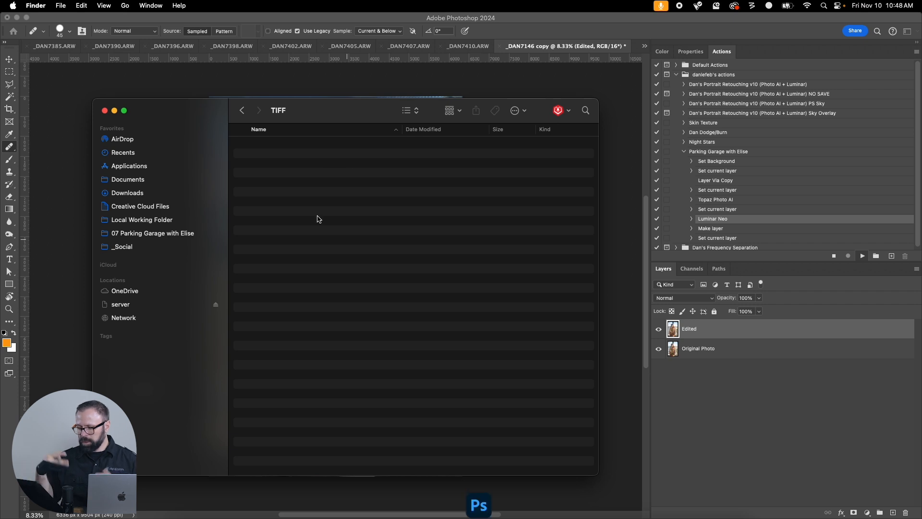